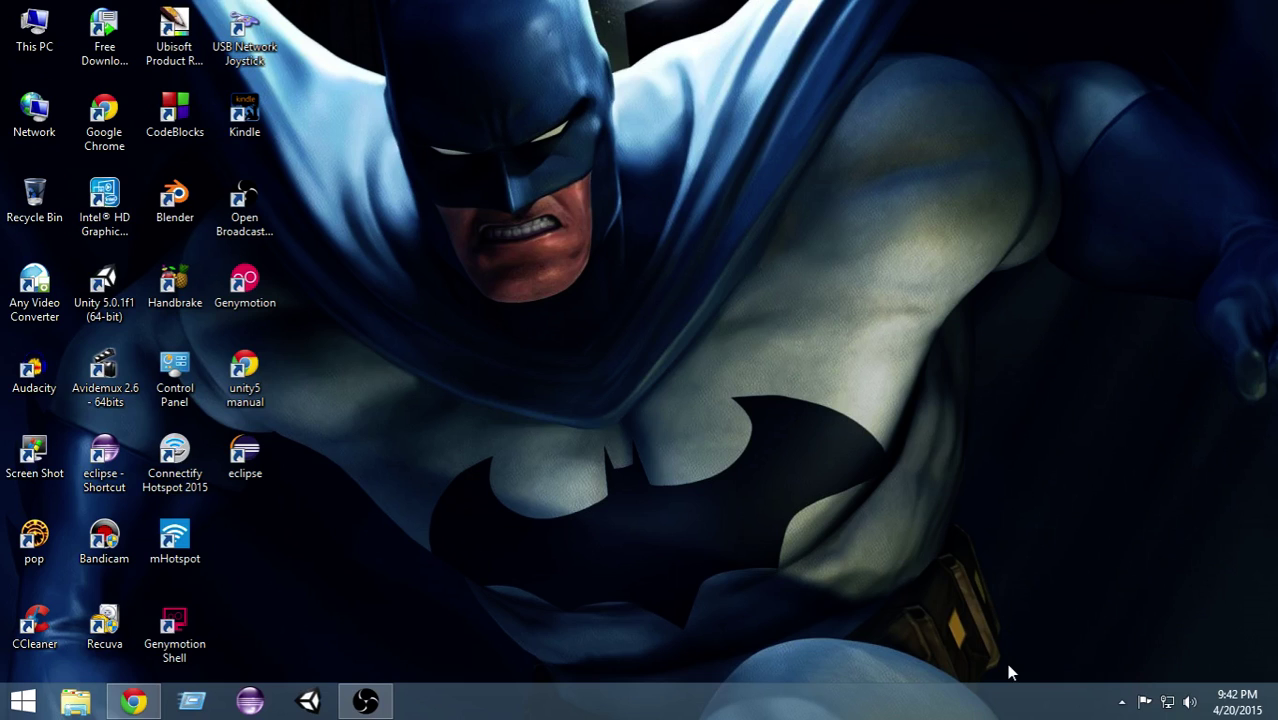
# - Launch Unity 5 and start a new project at D:\test\Unity\2d racing game
pyautogui.click(308, 701)
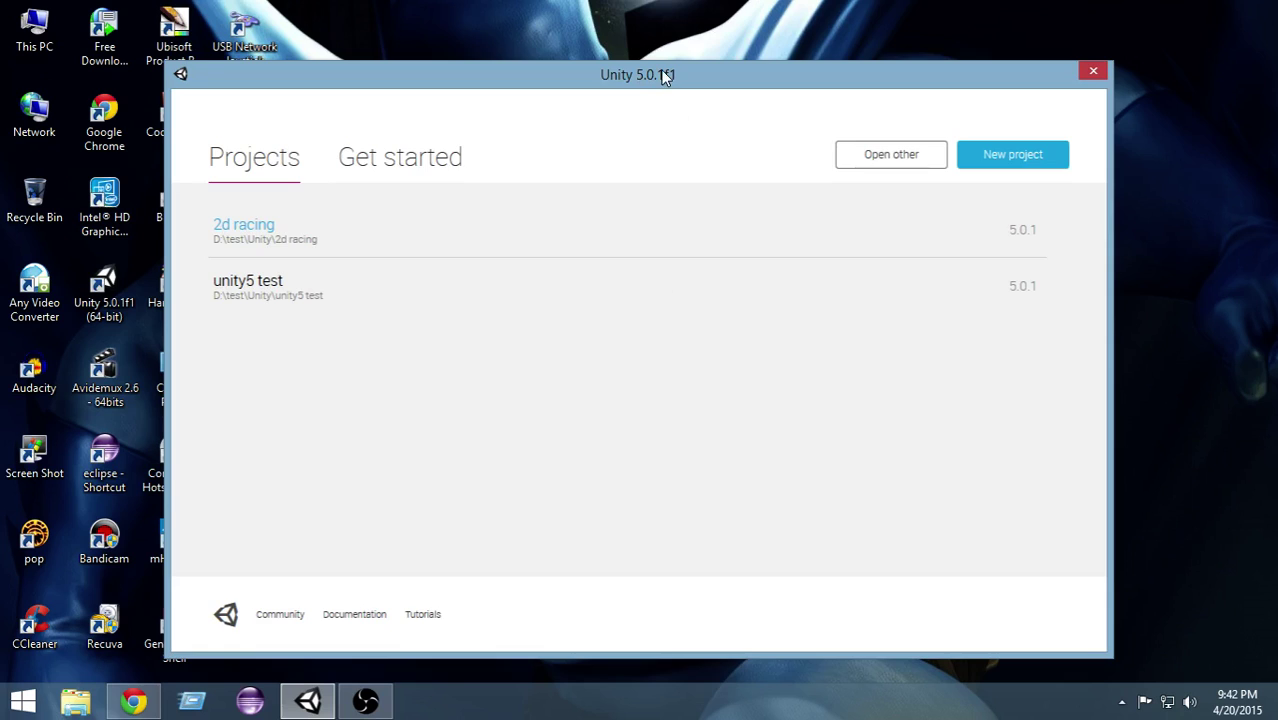
pyautogui.moveTo(665, 74); pyautogui.dragTo(698, 70)
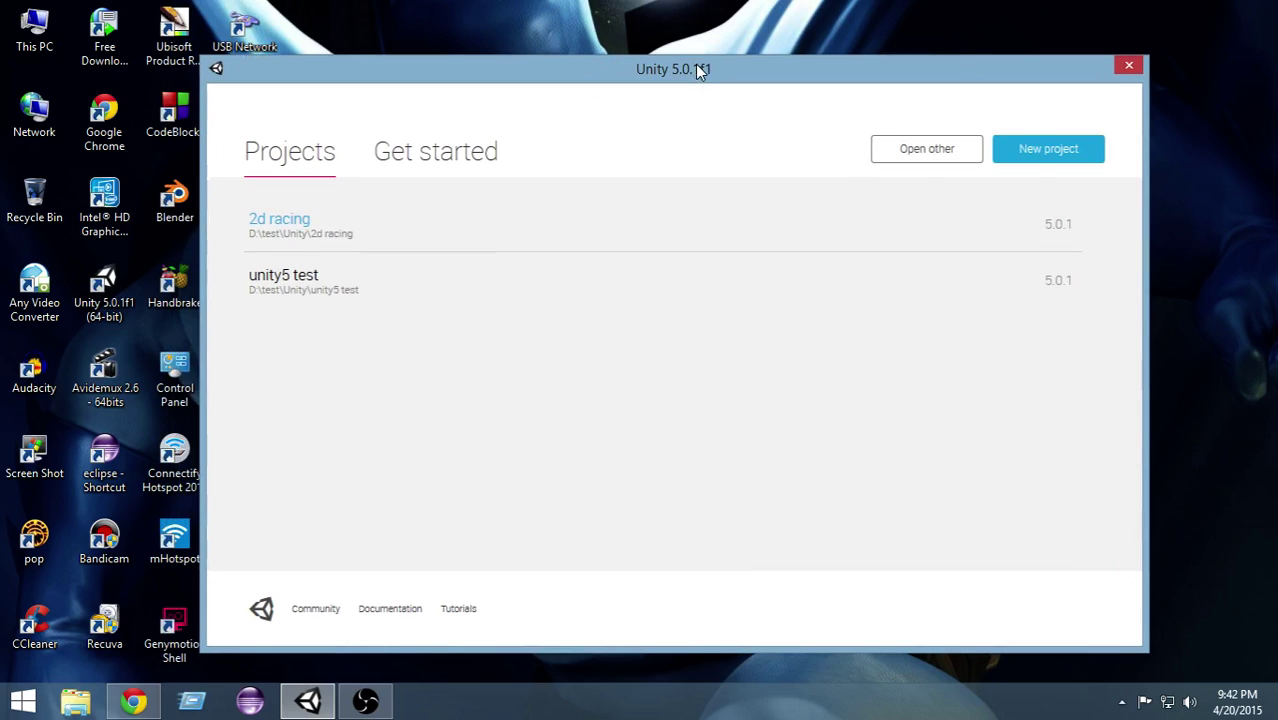
pyautogui.click(1038, 158)
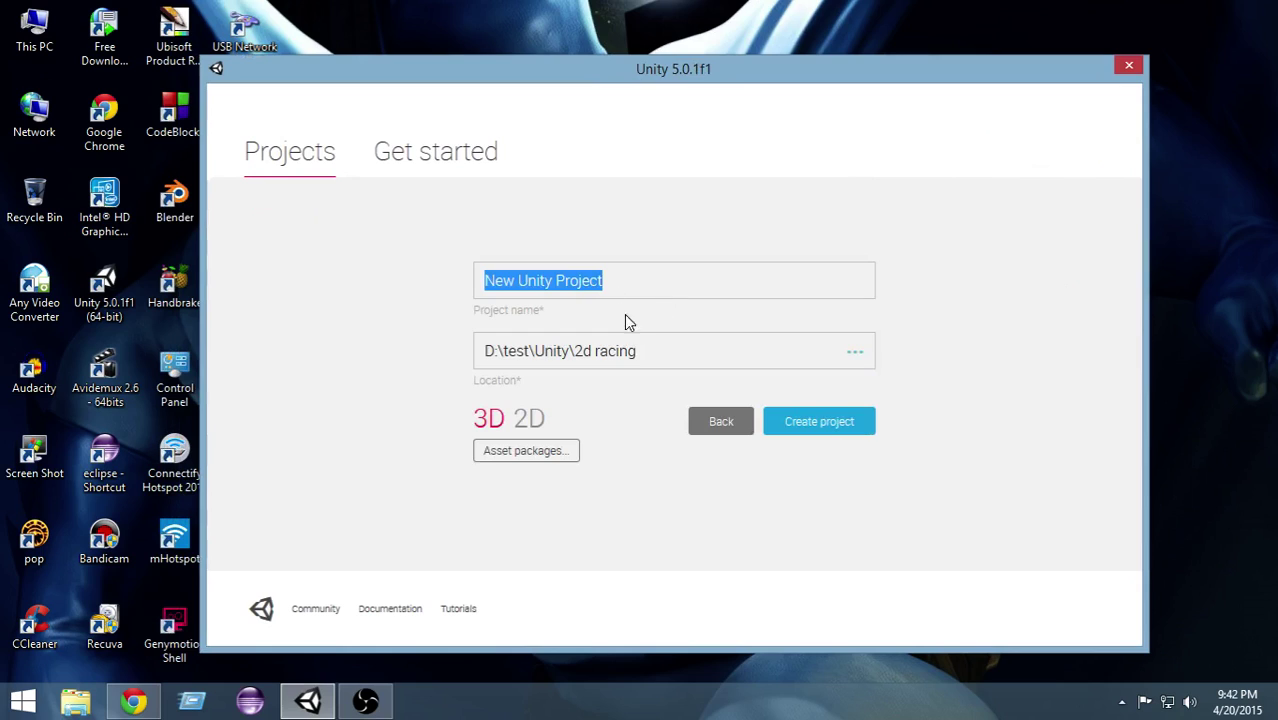
pyautogui.click(662, 350)
pyautogui.write('game')
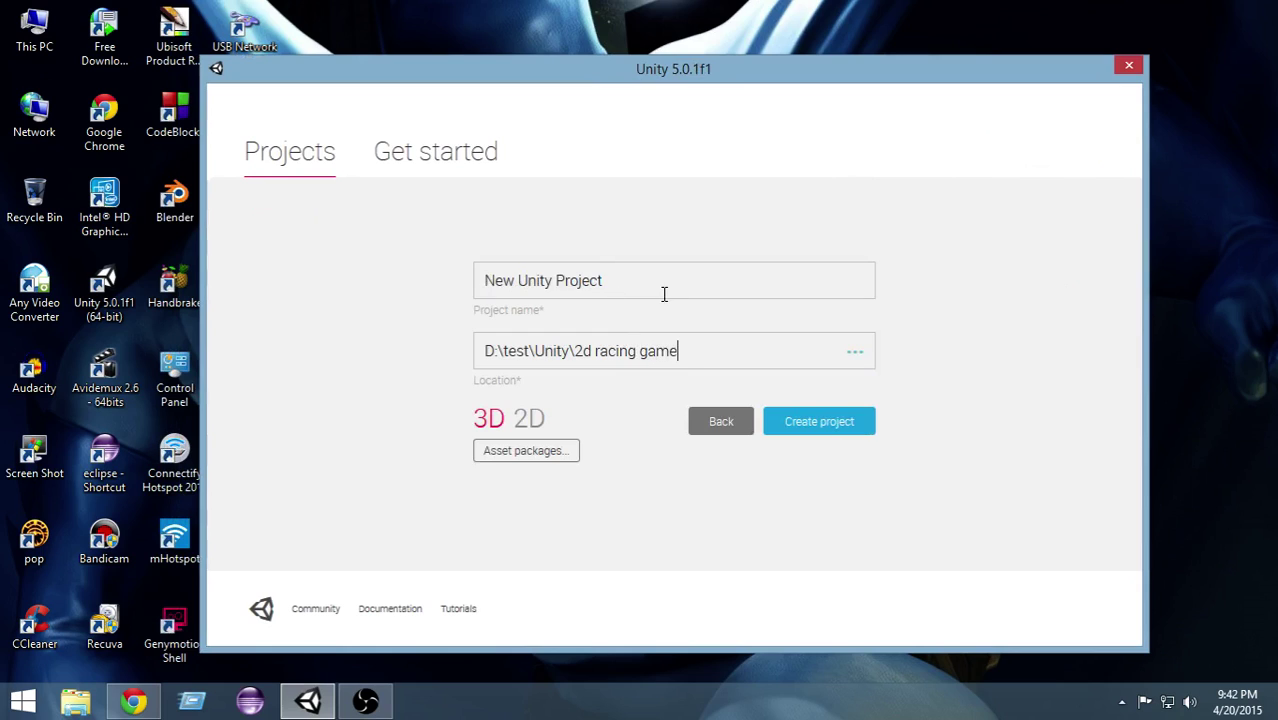
# - Name the project '2d racing tutorial', set it to 2D, and create it
pyautogui.doubleClick(664, 294)
pyautogui.tripleClick(664, 294)
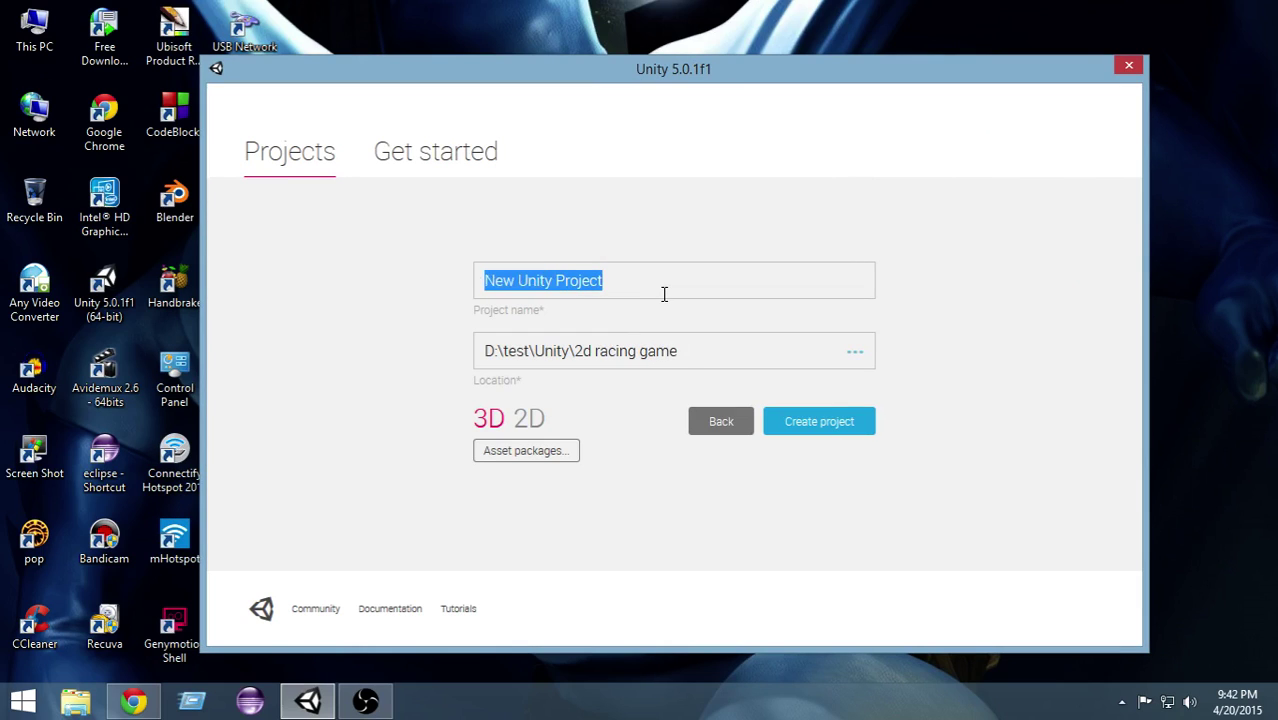
pyautogui.write('2d racing')
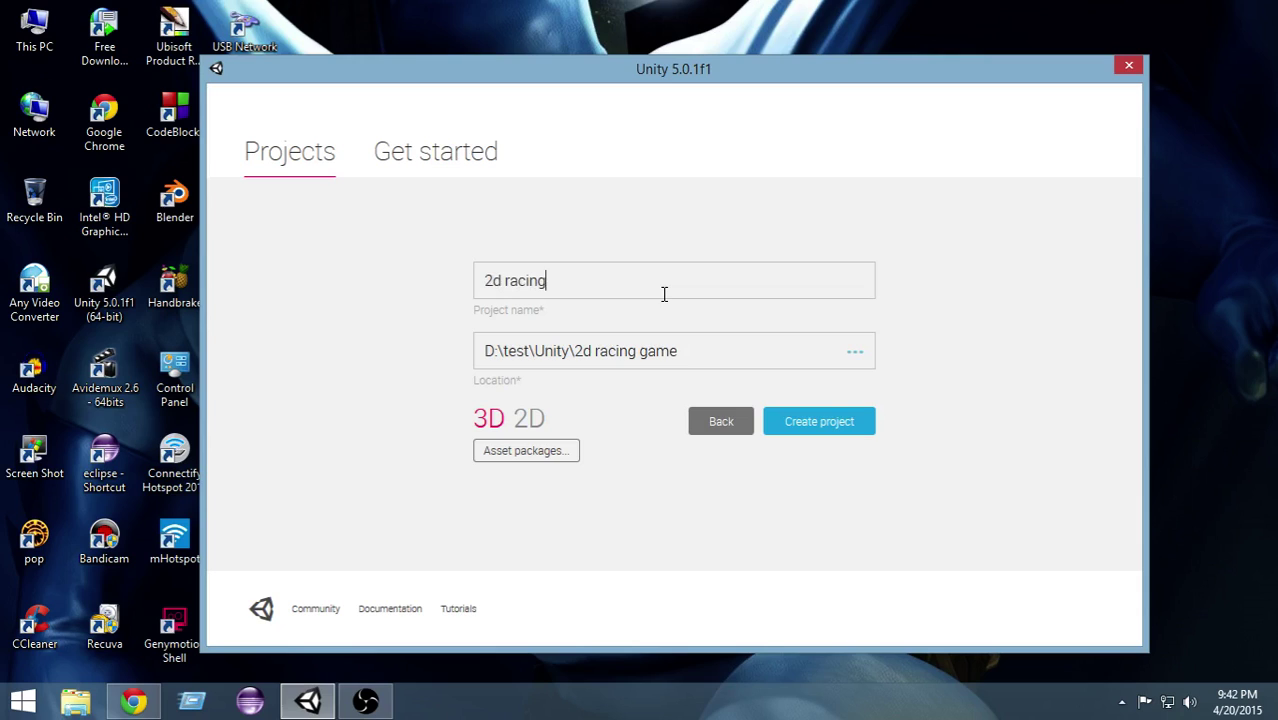
pyautogui.write(' tutorial')
pyautogui.click(530, 420)
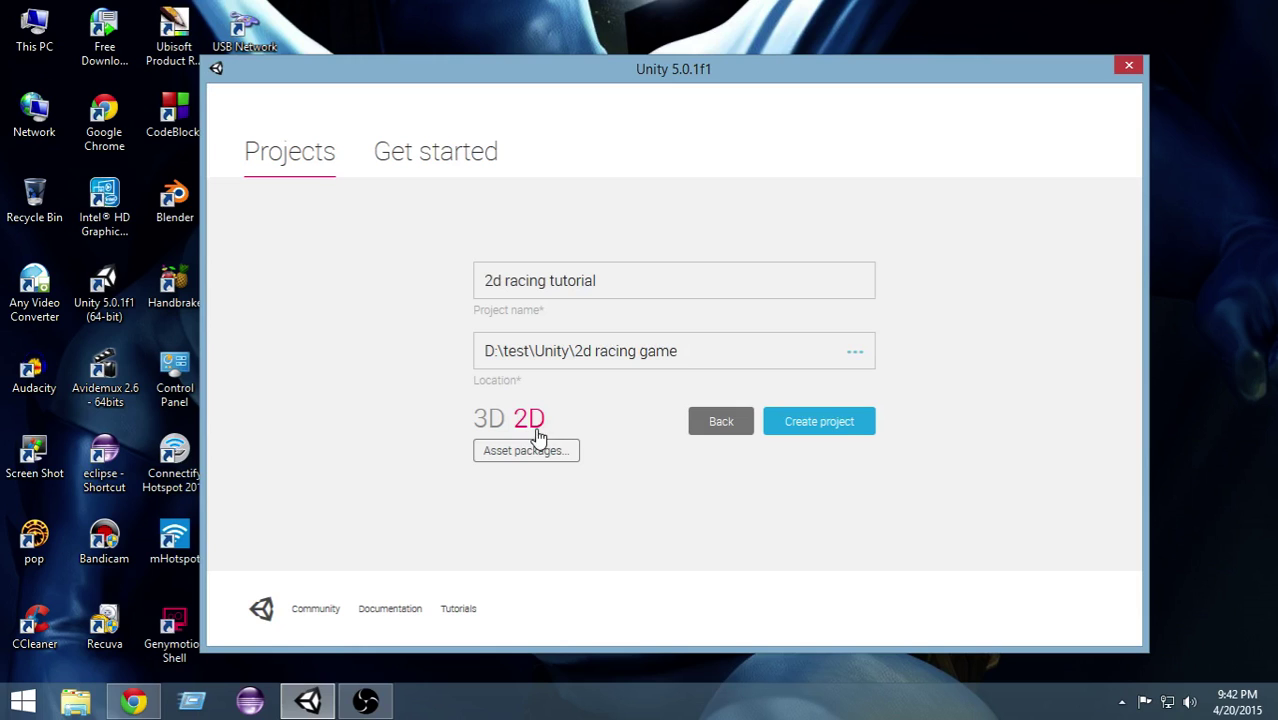
pyautogui.click(834, 427)
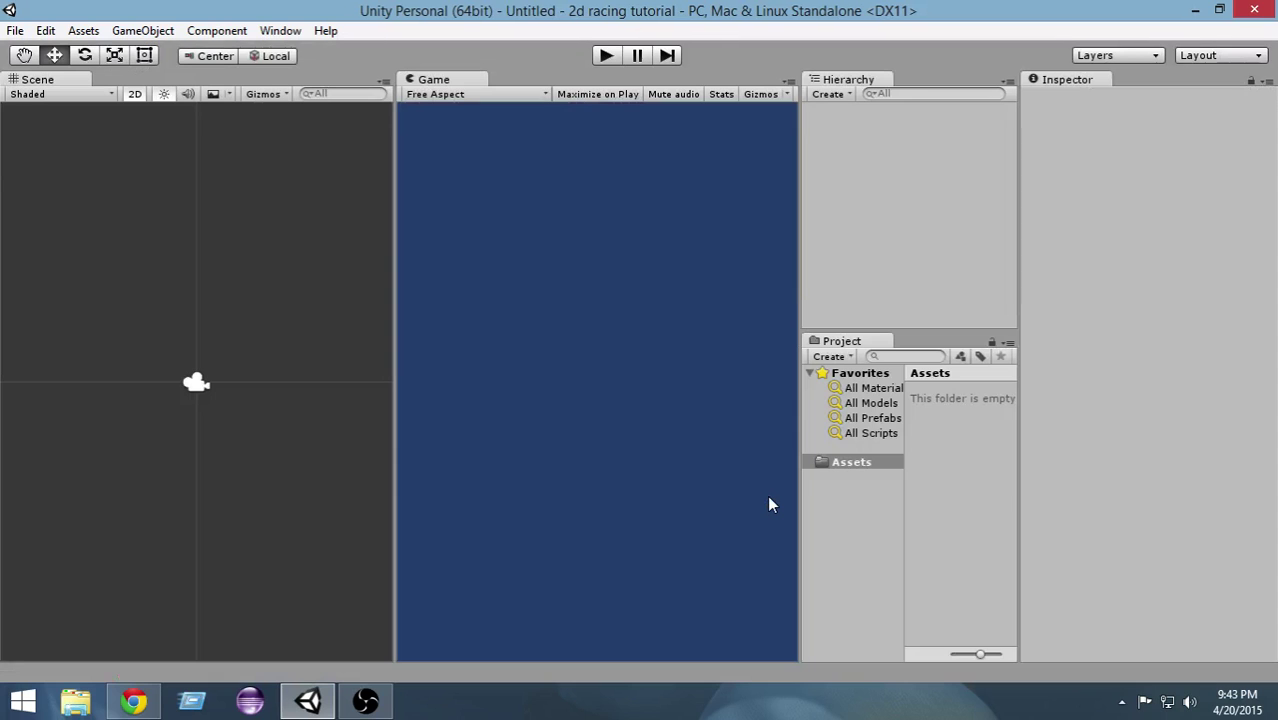
# - Choose Default from the Layout dropdown at the top right
pyautogui.click(1212, 58)
pyautogui.click(1159, 120)
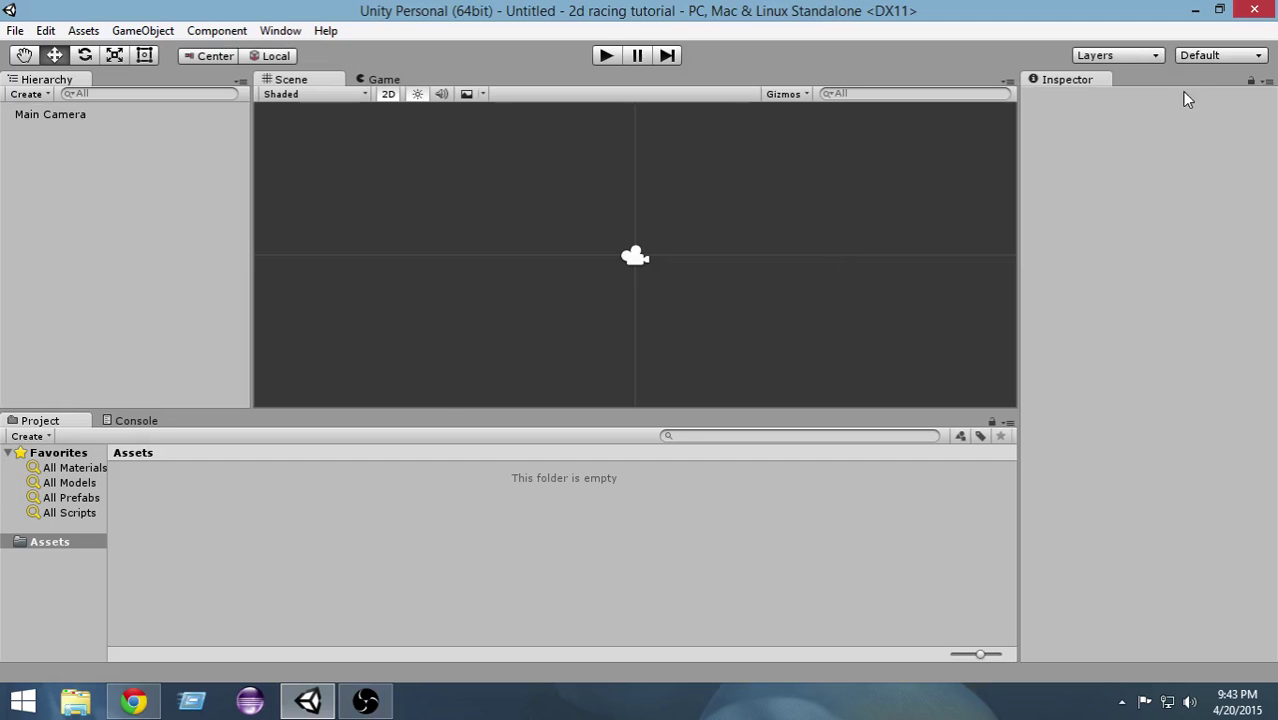
# - Apply the 2 by 3 layout and dock the Game view between Scene and Hierarchy
pyautogui.click(1201, 58)
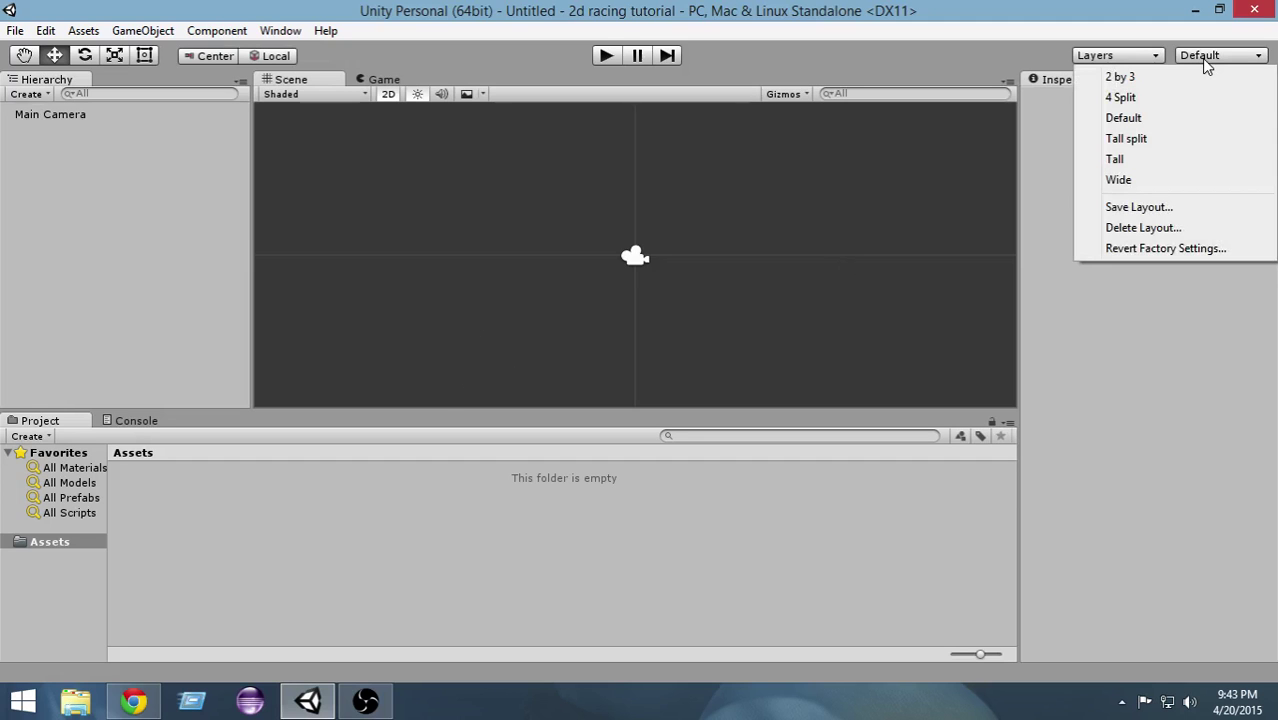
pyautogui.click(1152, 78)
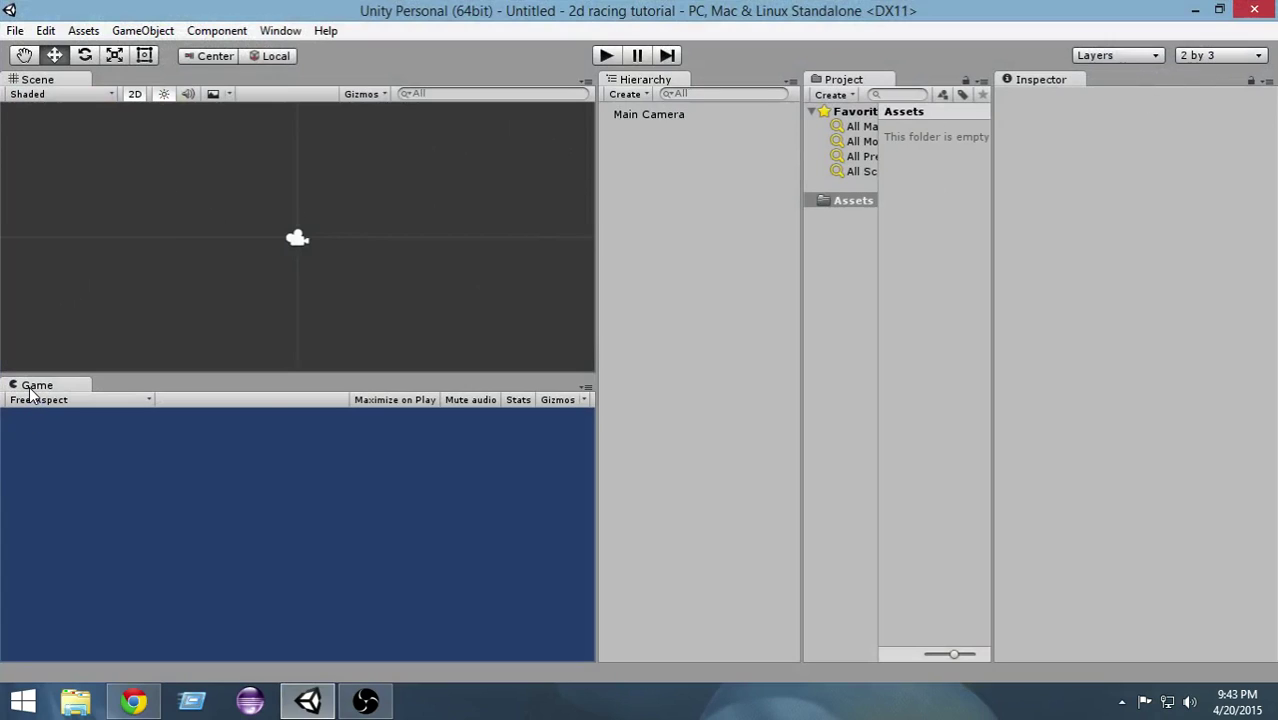
pyautogui.moveTo(36, 386); pyautogui.dragTo(339, 146)
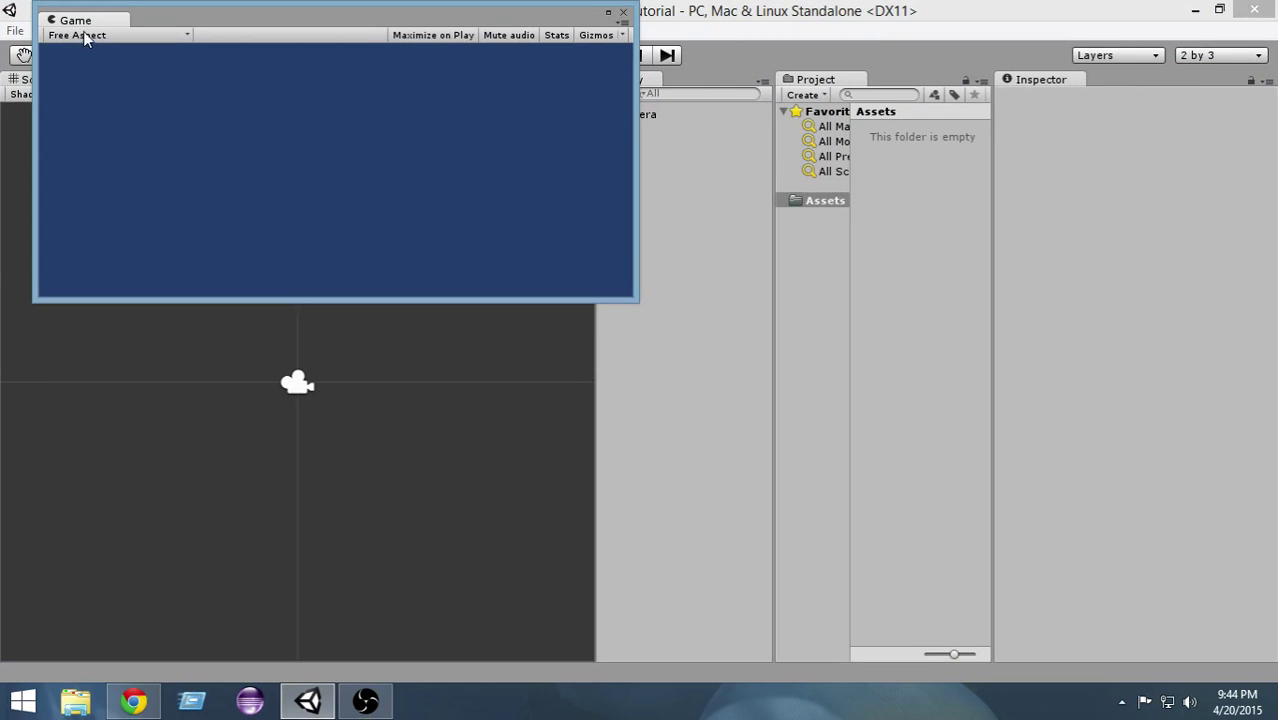
pyautogui.moveTo(80, 21); pyautogui.dragTo(405, 268)
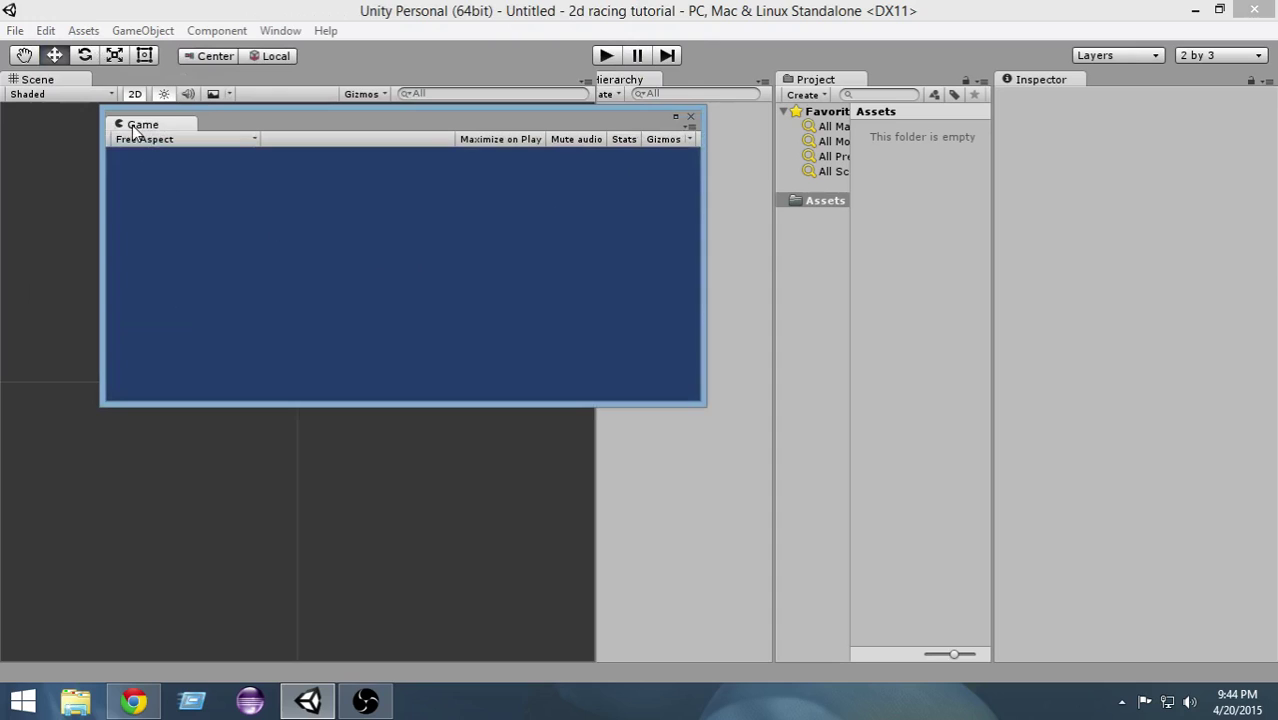
pyautogui.moveTo(133, 130); pyautogui.dragTo(461, 91)
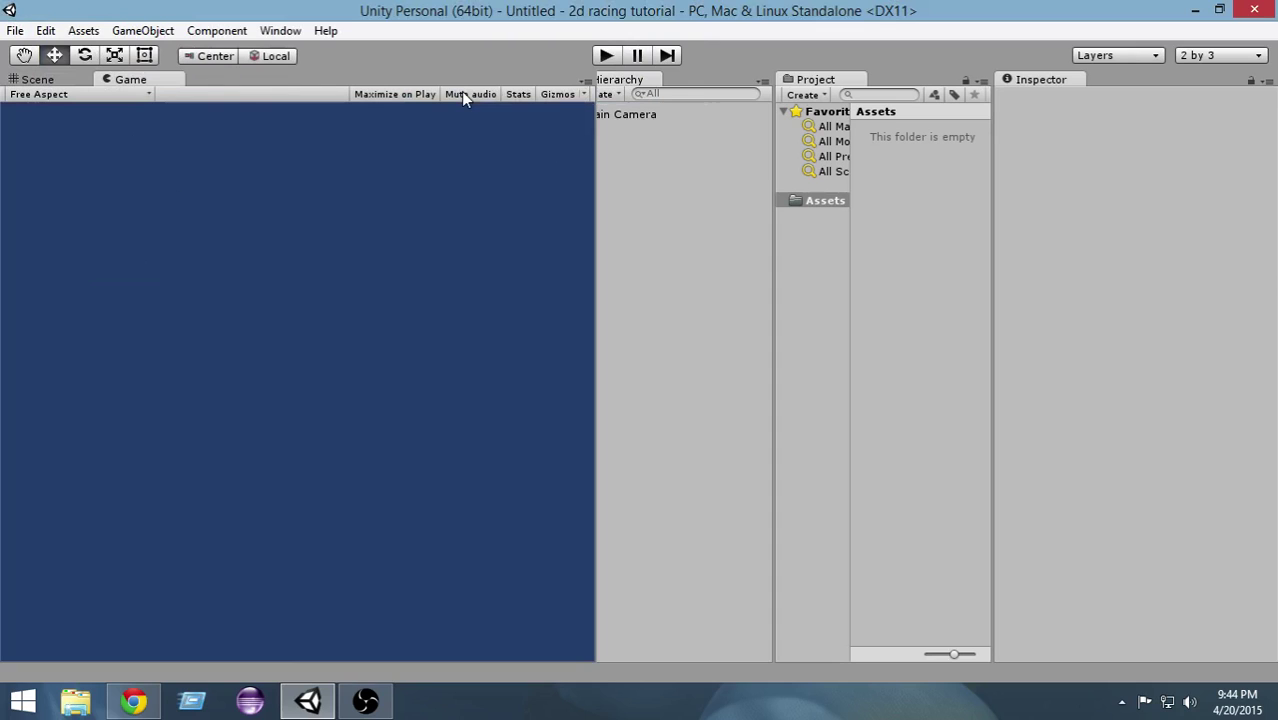
pyautogui.moveTo(130, 80); pyautogui.dragTo(439, 211)
pyautogui.moveTo(599, 242); pyautogui.dragTo(610, 242)
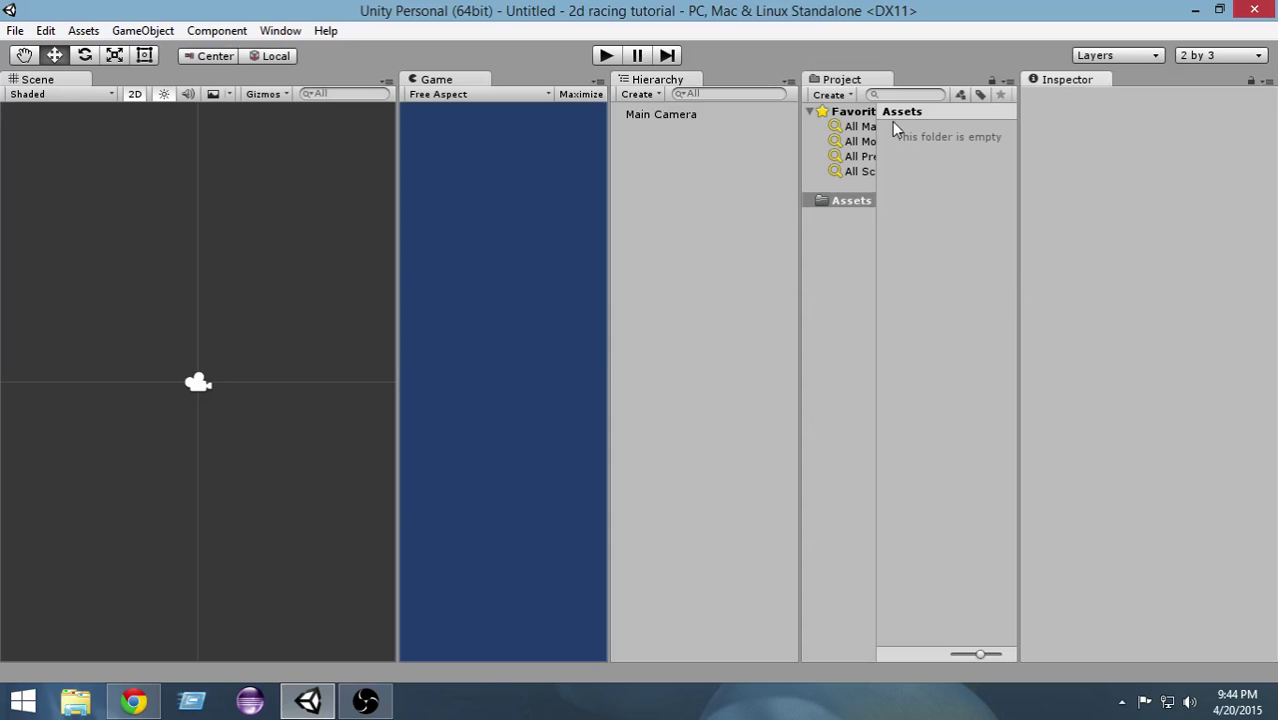
# - Dock the Project panel under Hierarchy and resize the Scene, Game and Hierarchy panels
pyautogui.moveTo(832, 80); pyautogui.dragTo(695, 508)
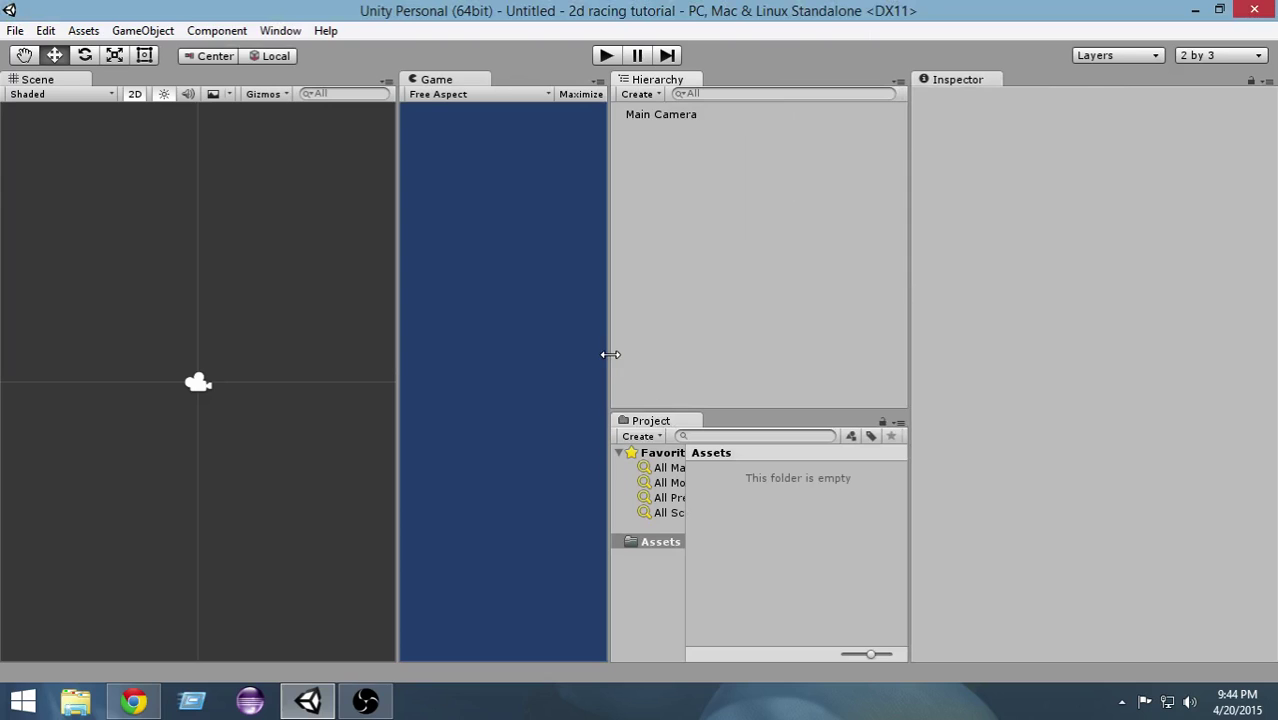
pyautogui.moveTo(610, 354); pyautogui.dragTo(1064, 346)
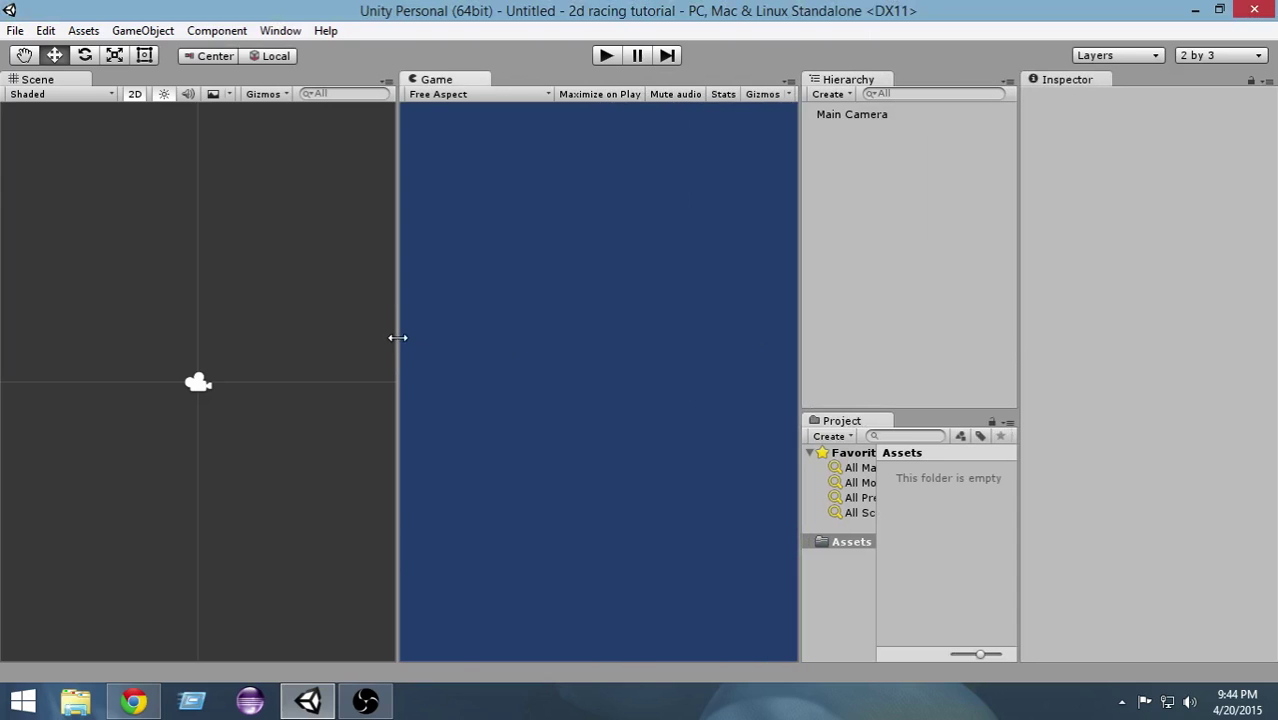
pyautogui.moveTo(397, 338); pyautogui.dragTo(379, 345)
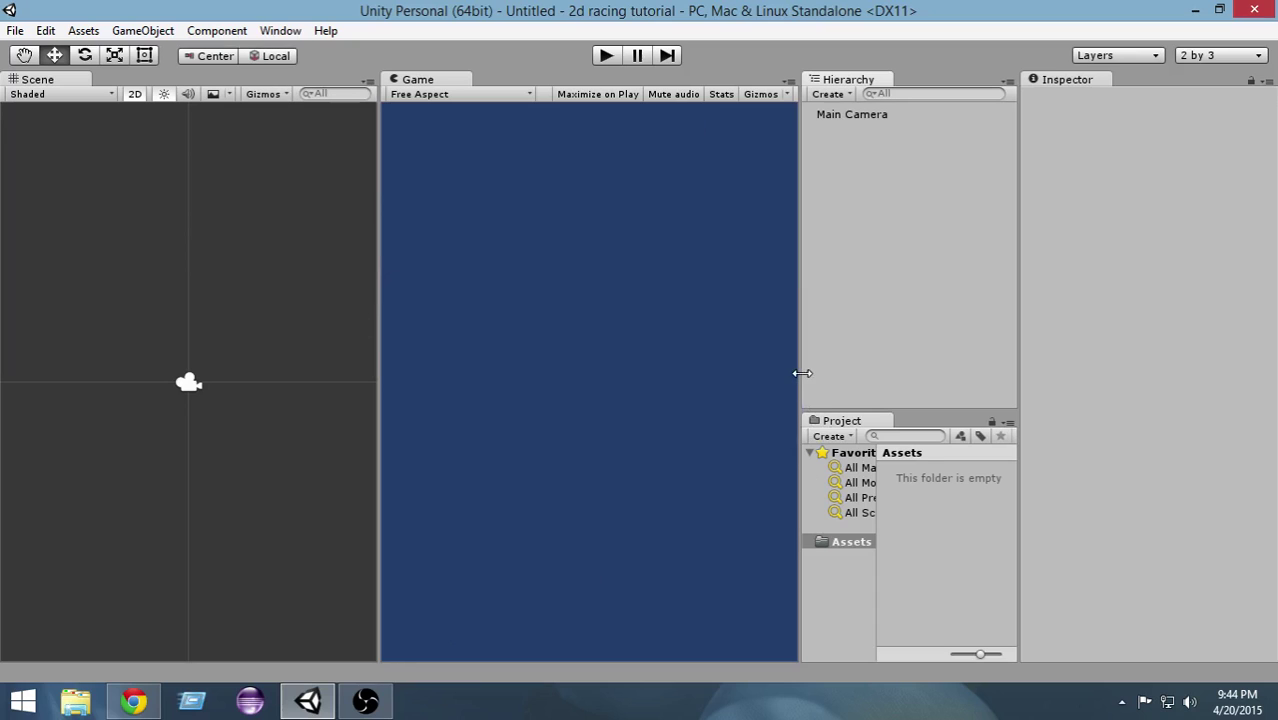
pyautogui.moveTo(799, 371); pyautogui.dragTo(704, 400)
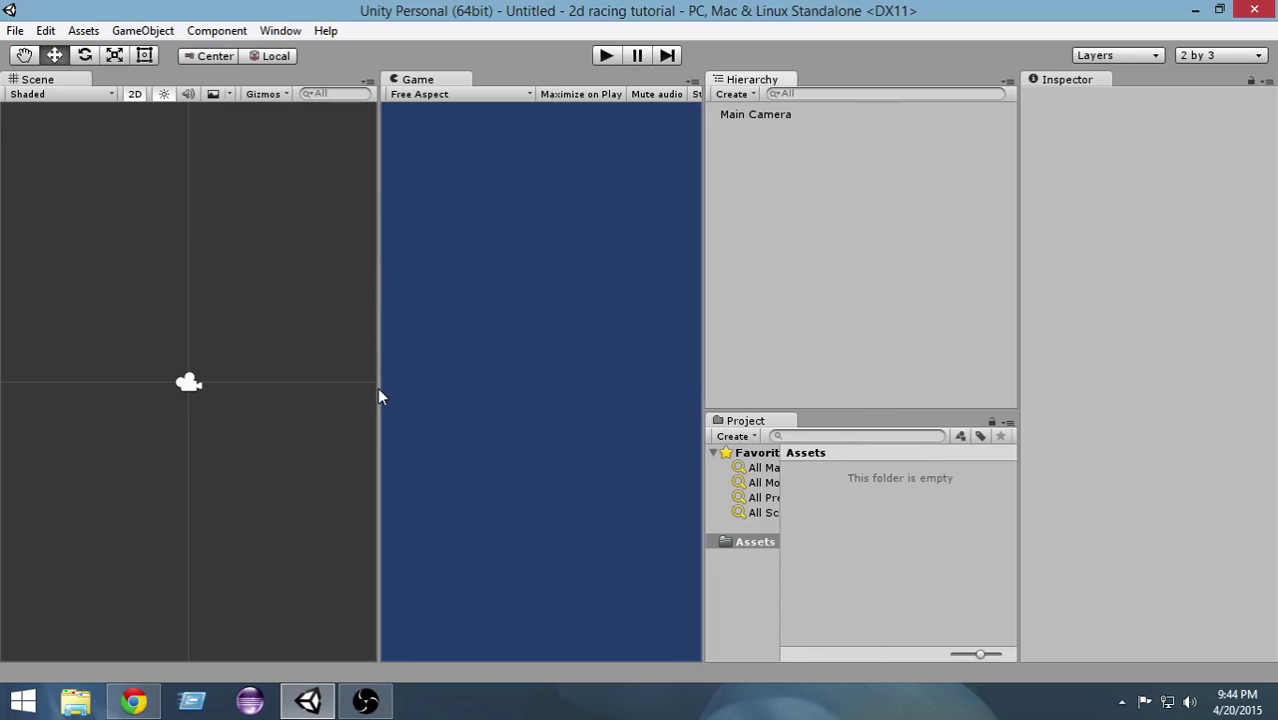
pyautogui.moveTo(380, 358); pyautogui.dragTo(331, 352)
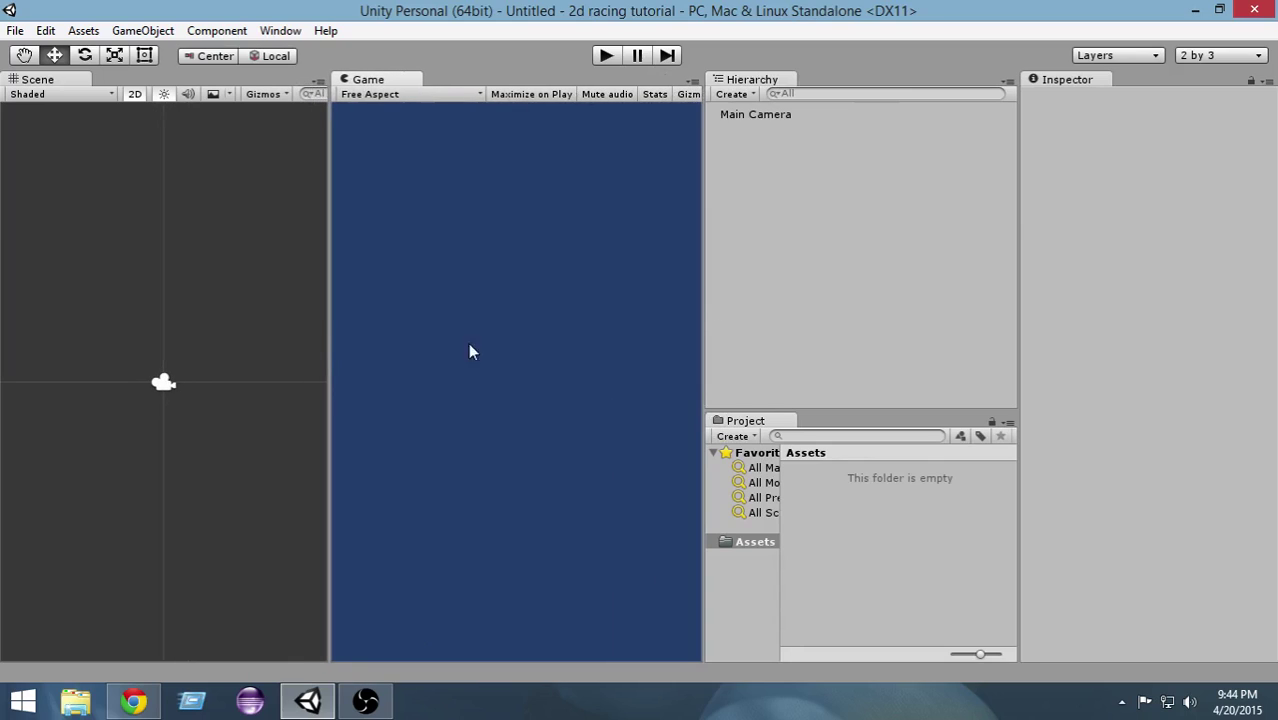
# - Save the window arrangement with Layout > Save Layout under the name 'racing'
pyautogui.click(1216, 58)
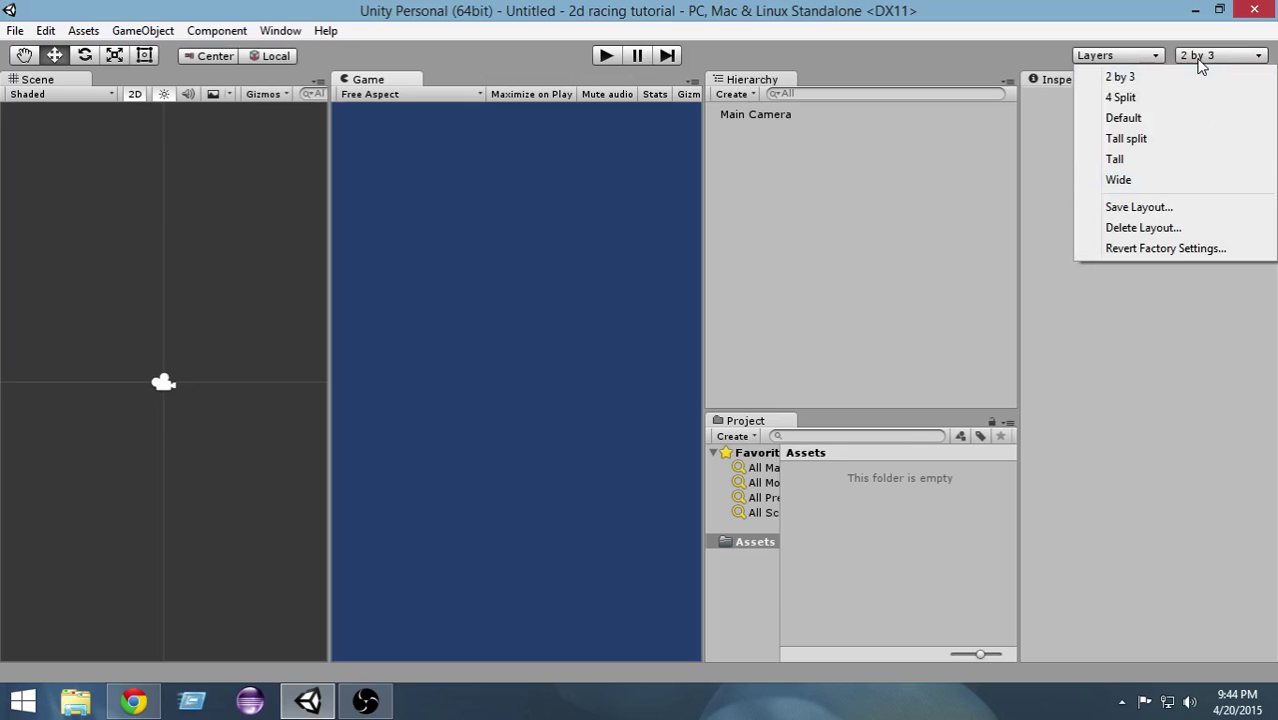
pyautogui.click(1160, 208)
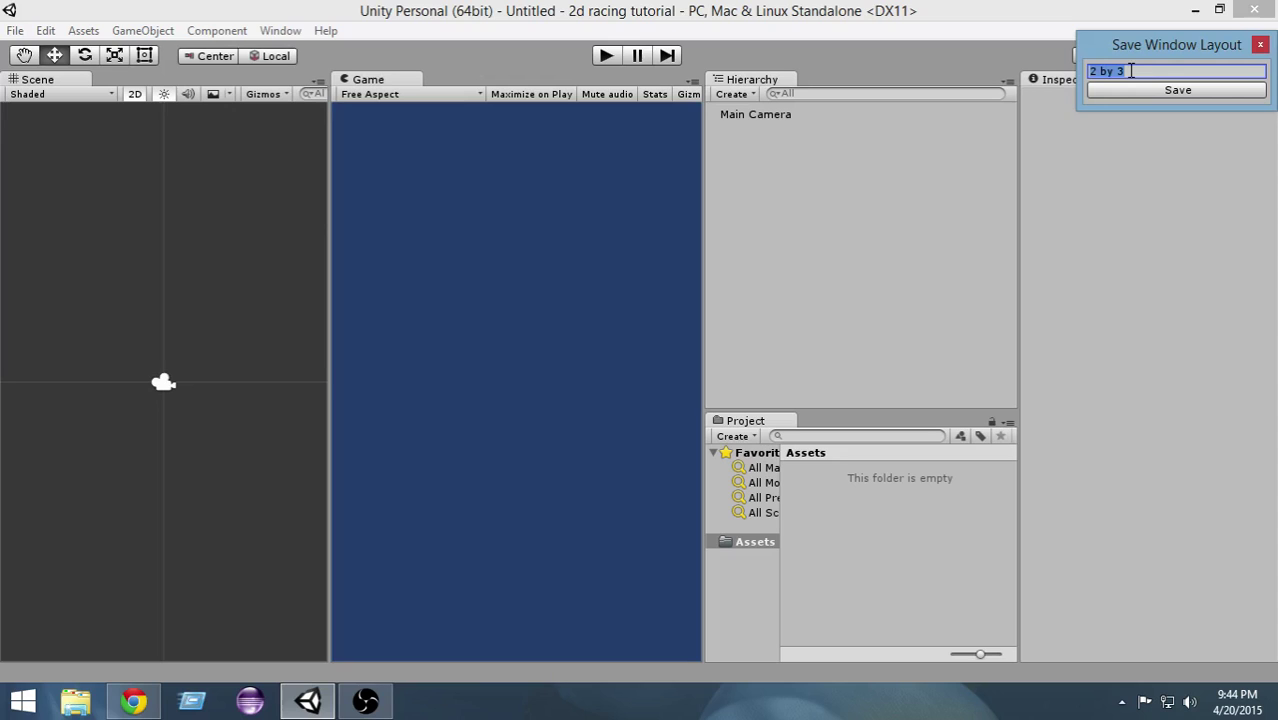
pyautogui.press('BackSpace')
pyautogui.write('racing')
pyautogui.click(1138, 92)
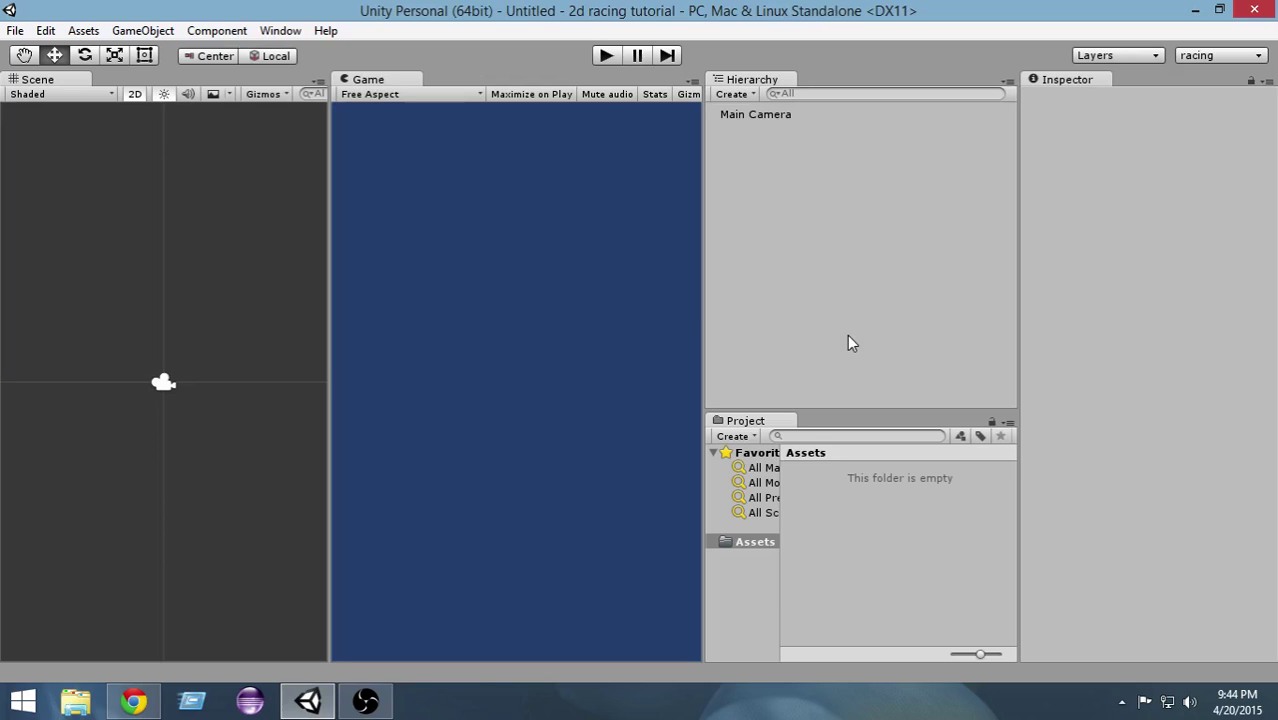
# - Save the untitled scene as level1 in the Assets folder
pyautogui.hotkey('ctrl', 's')
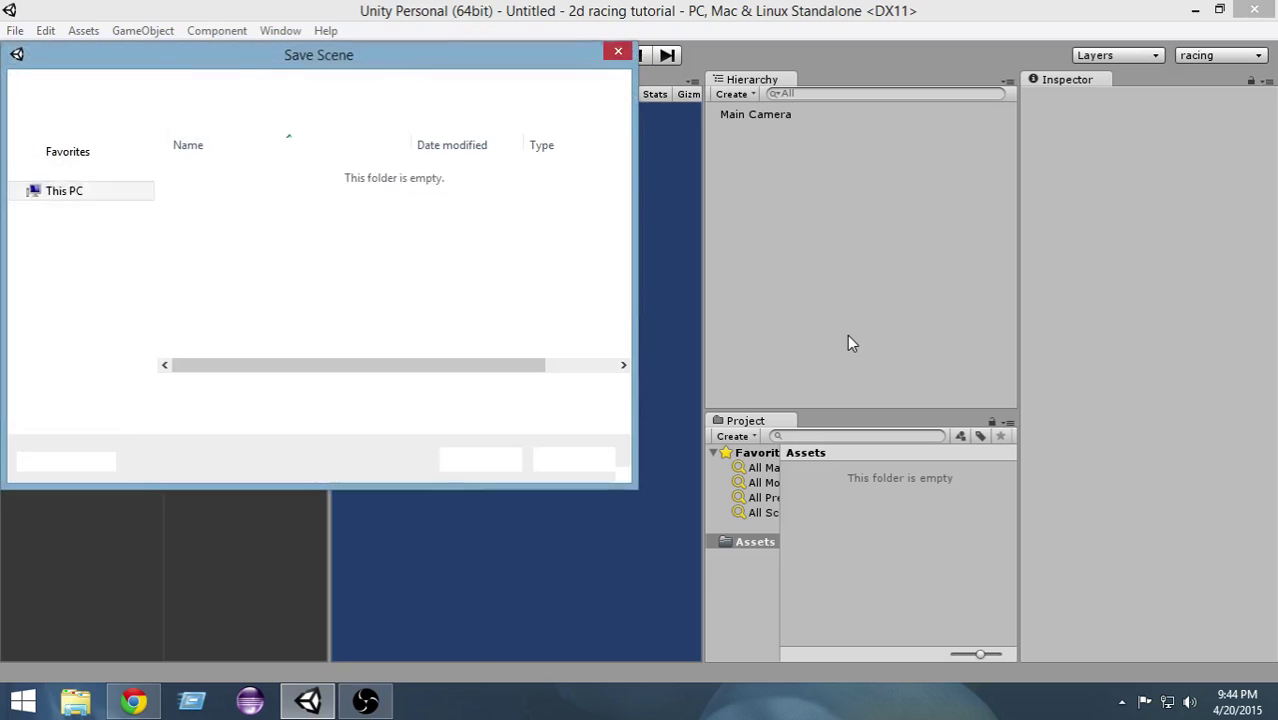
pyautogui.moveTo(307, 62); pyautogui.dragTo(533, 96)
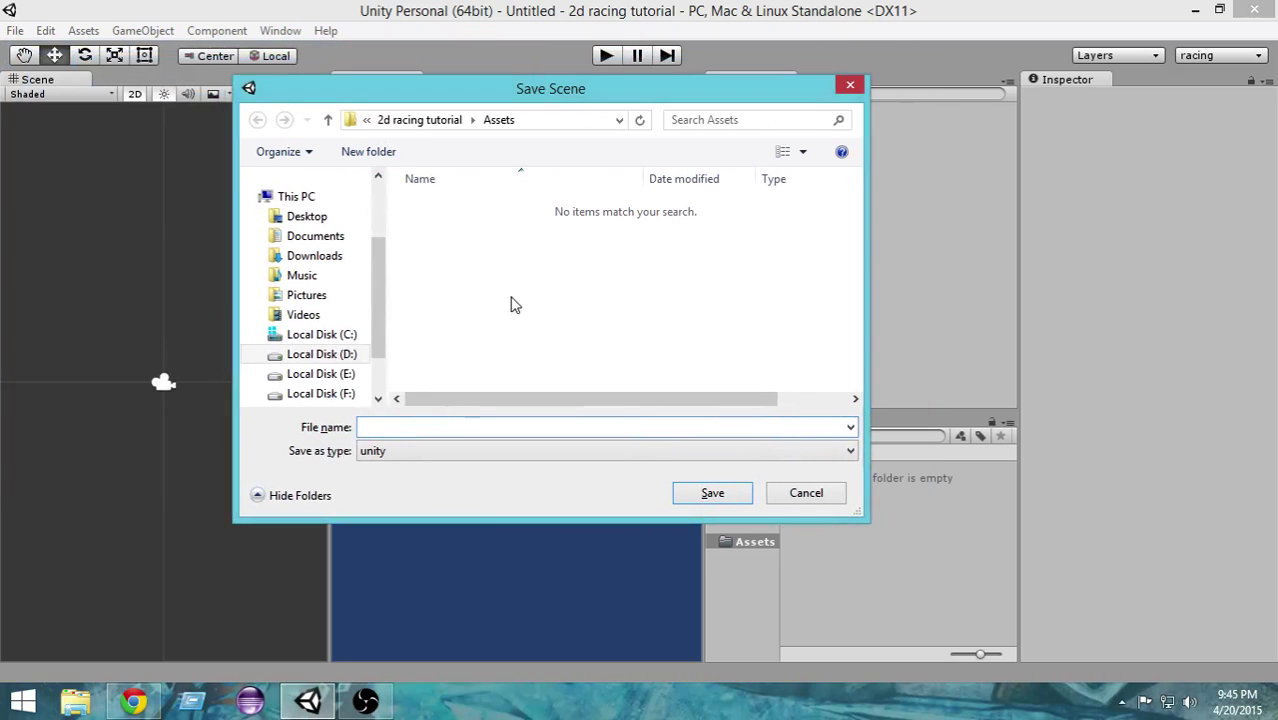
pyautogui.write('level1')
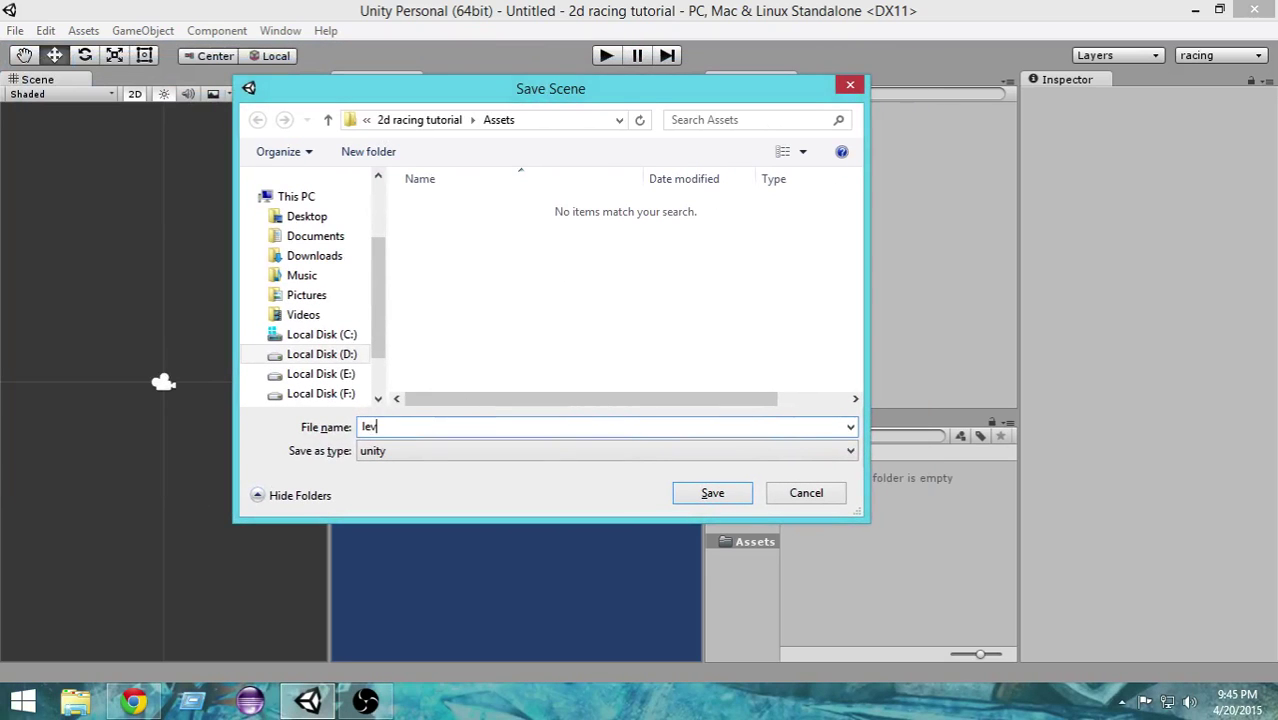
pyautogui.click(738, 498)
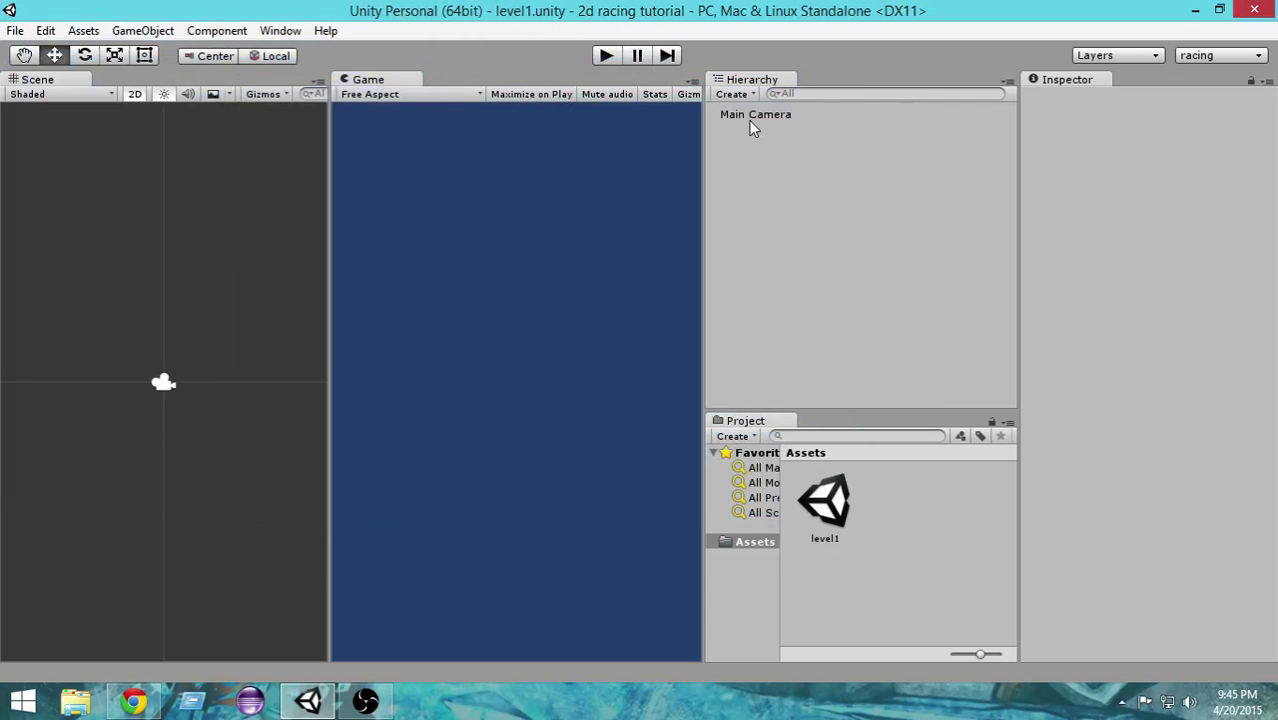
pyautogui.click(749, 98)
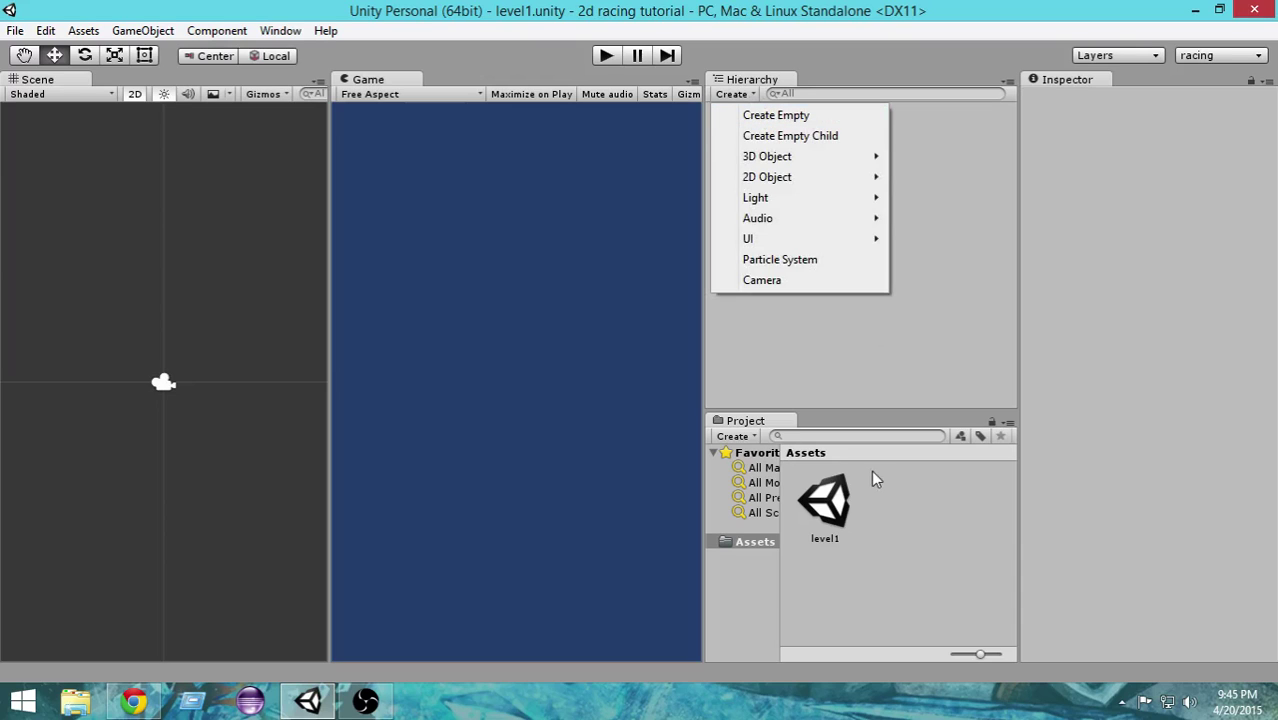
# - Create a Scenes folder in Assets and move the level1 scene into it
pyautogui.click(779, 577)
pyautogui.moveTo(782, 577); pyautogui.dragTo(905, 565)
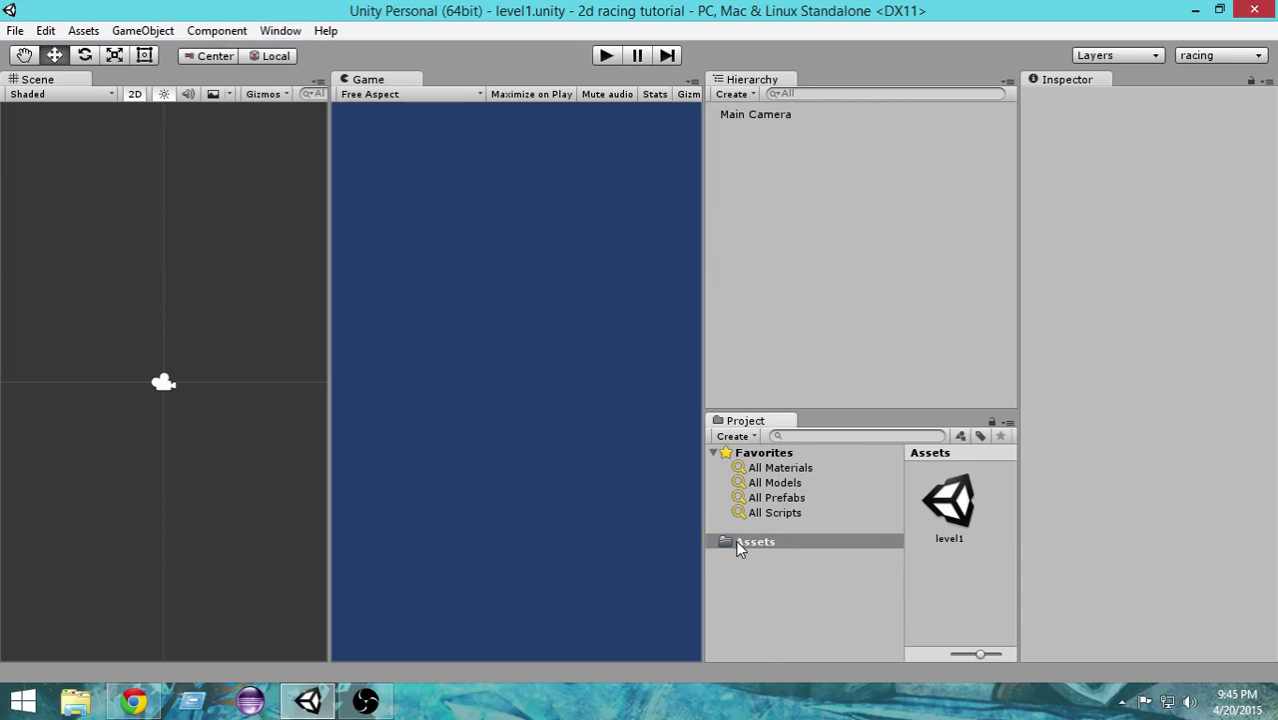
pyautogui.click(748, 437)
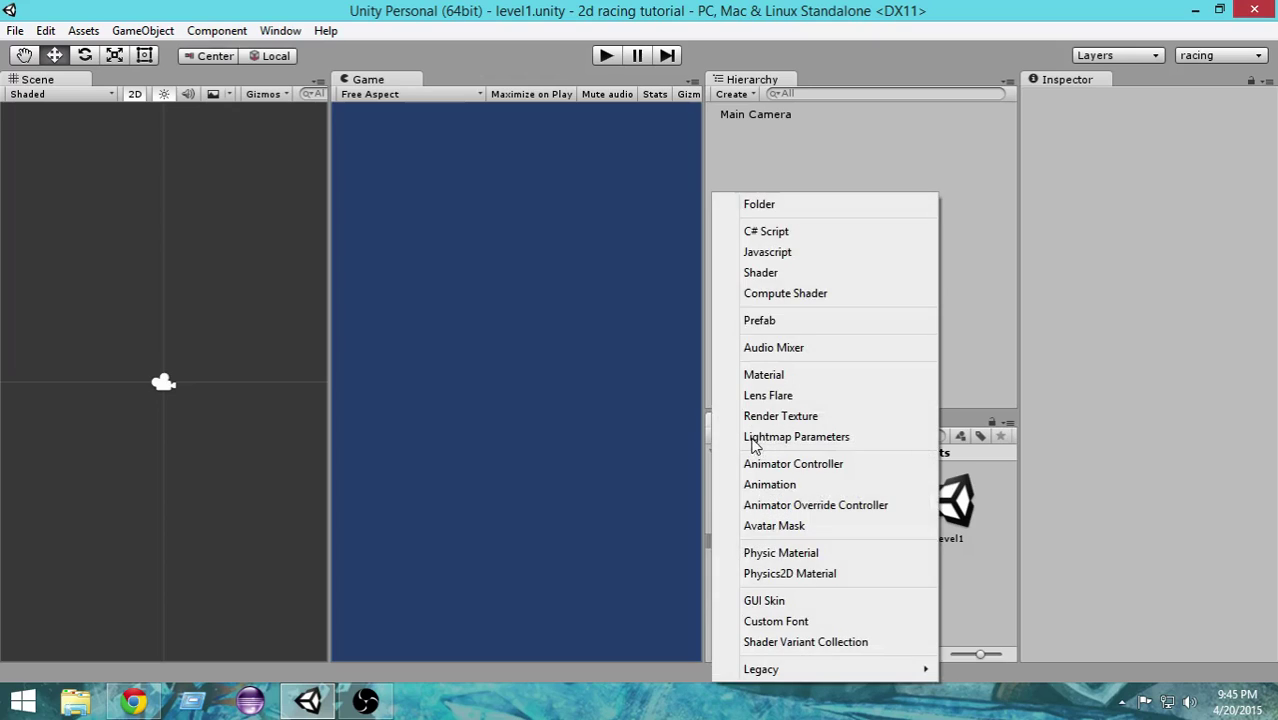
pyautogui.click(788, 206)
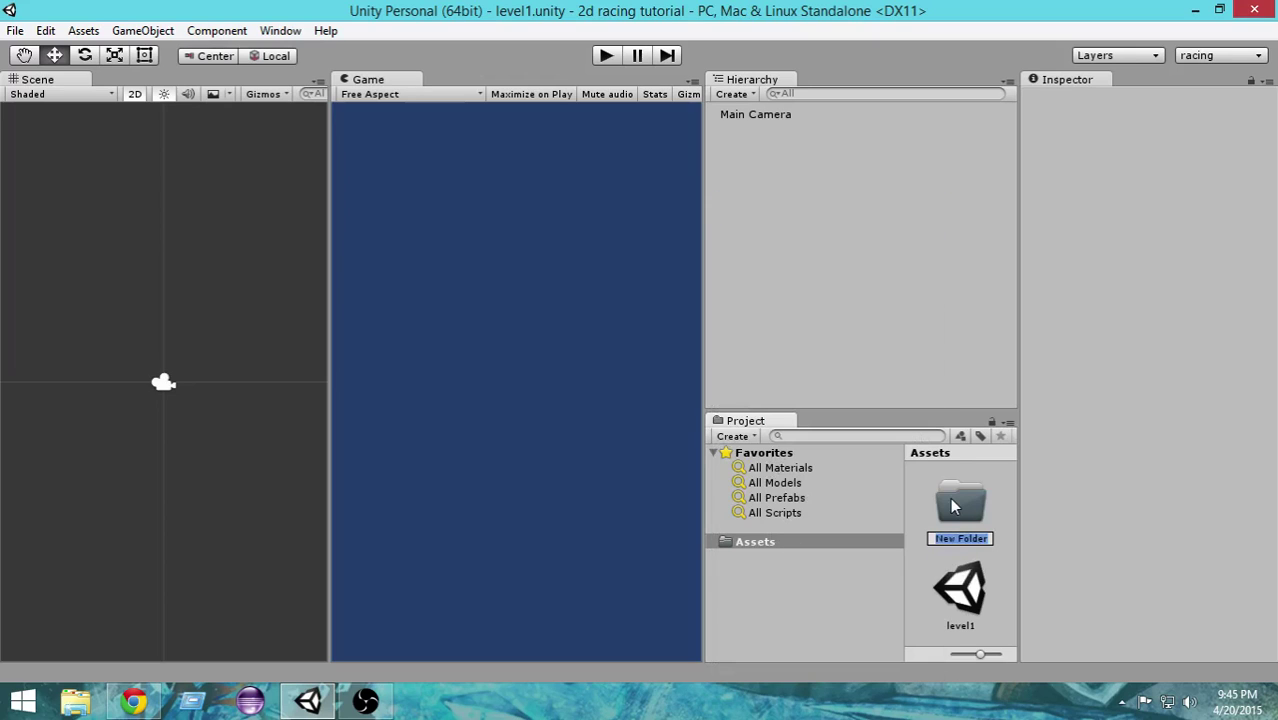
pyautogui.write('Scenes')
pyautogui.press('Return')
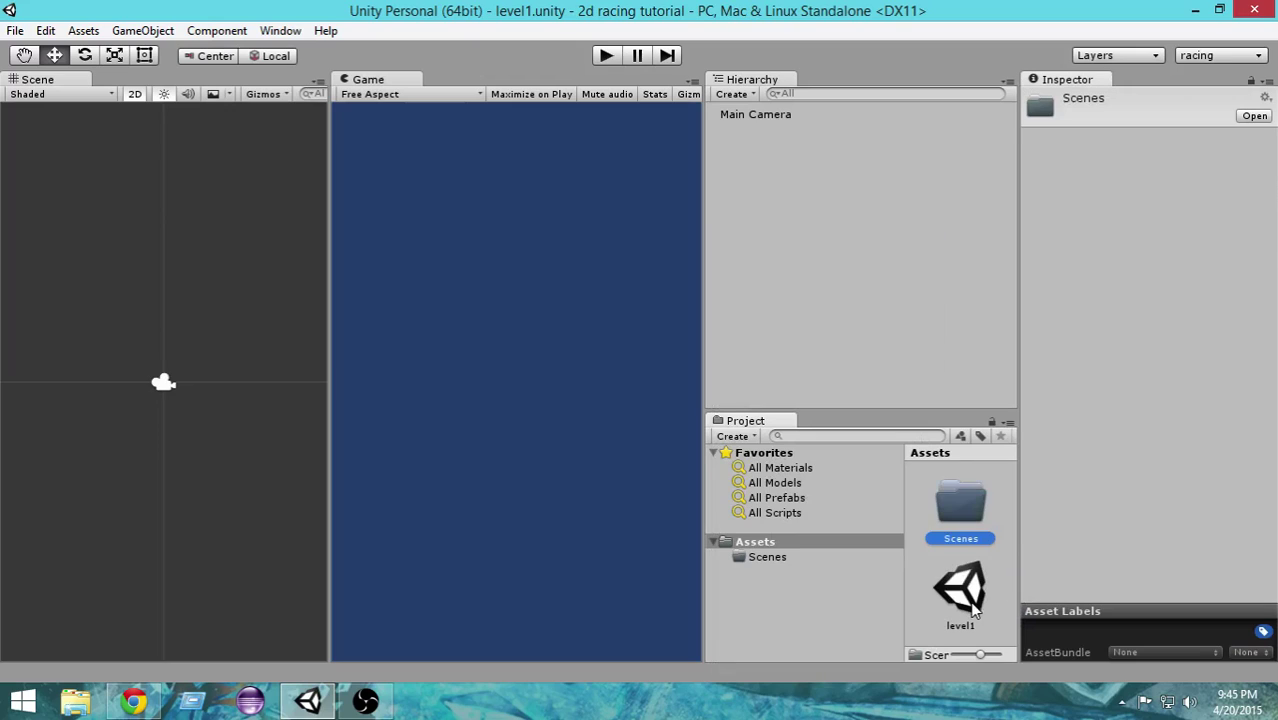
pyautogui.click(972, 606)
pyautogui.moveTo(969, 602); pyautogui.dragTo(962, 511)
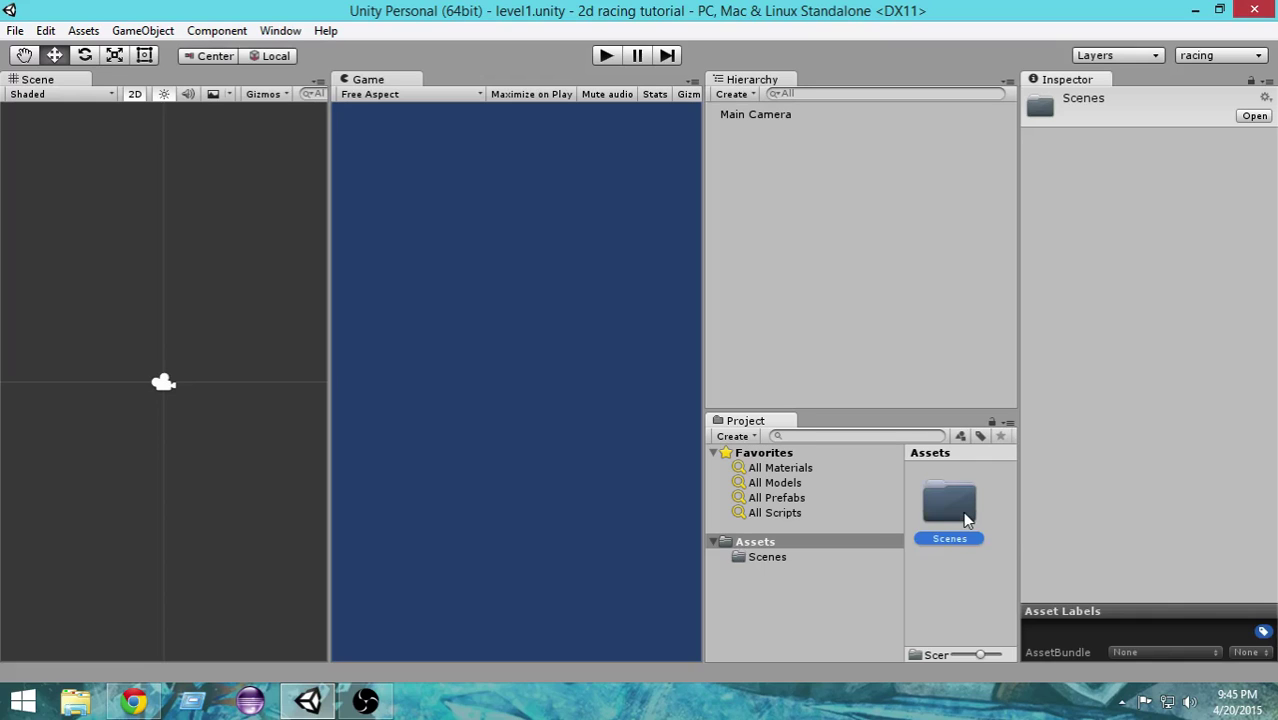
# - Create a scripts folder in Assets
pyautogui.click(735, 437)
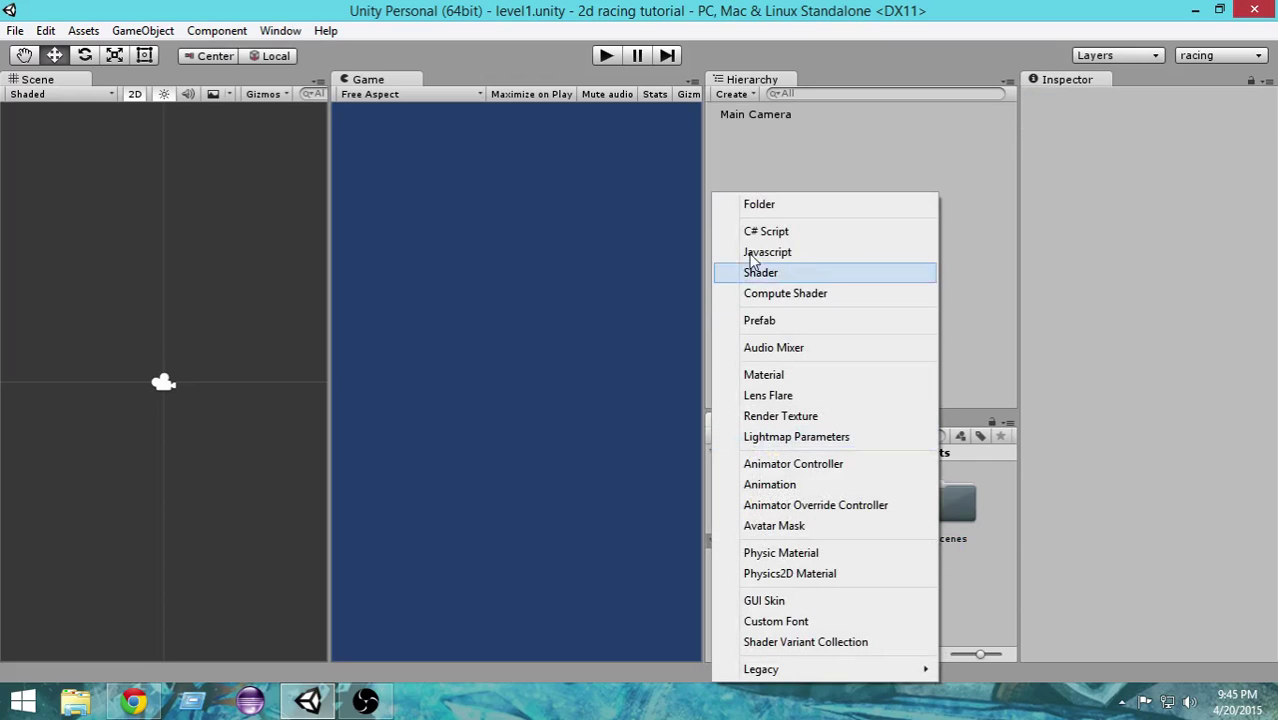
pyautogui.click(776, 205)
pyautogui.write('scripts')
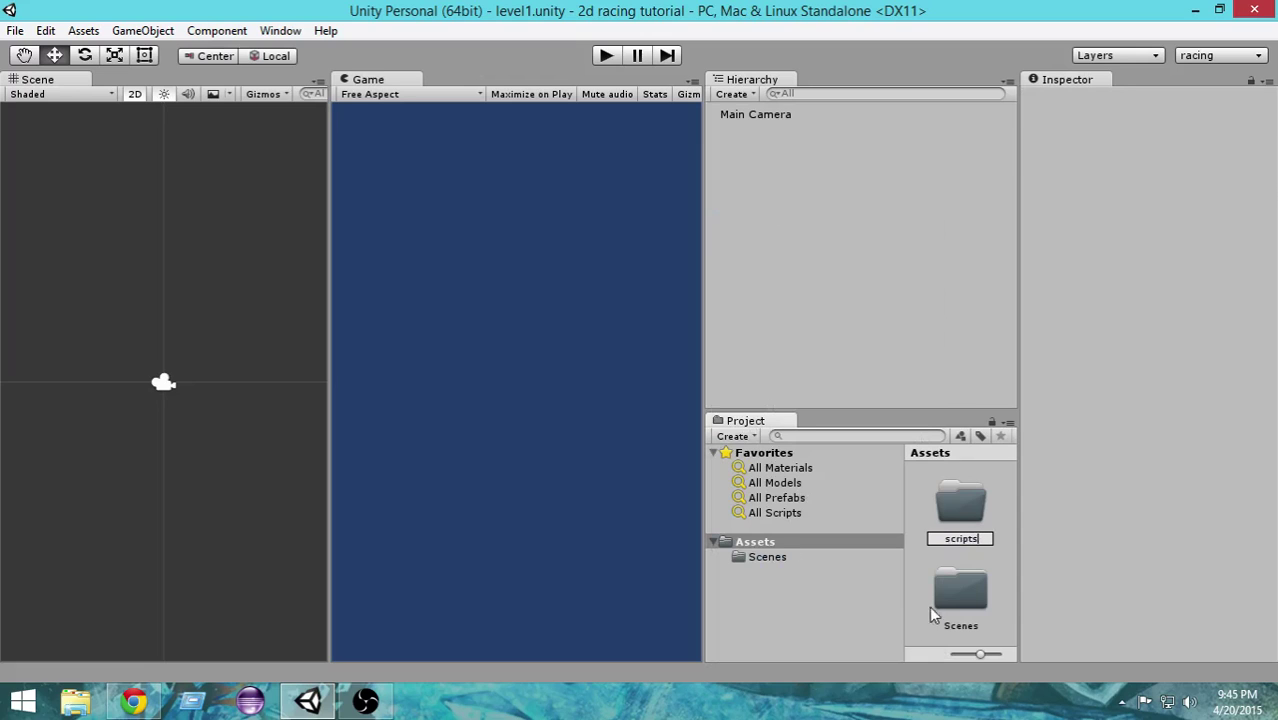
pyautogui.press('Return')
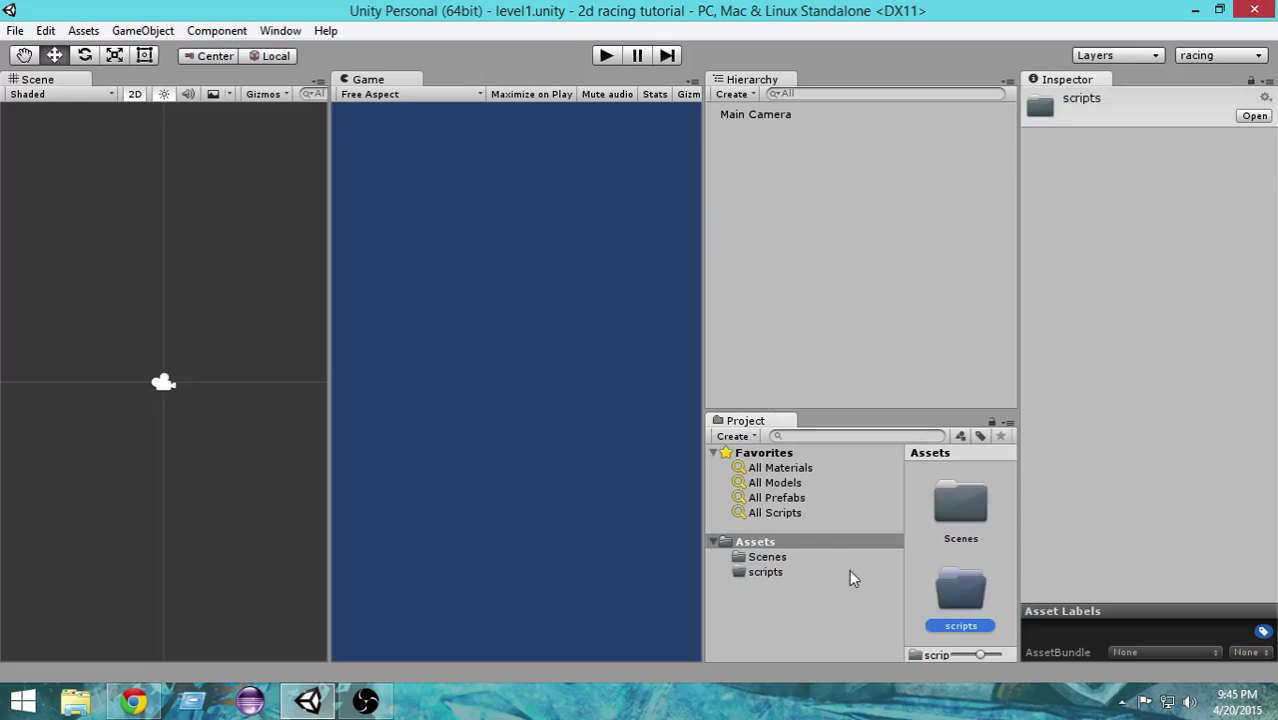
pyautogui.click(767, 557)
pyautogui.click(756, 544)
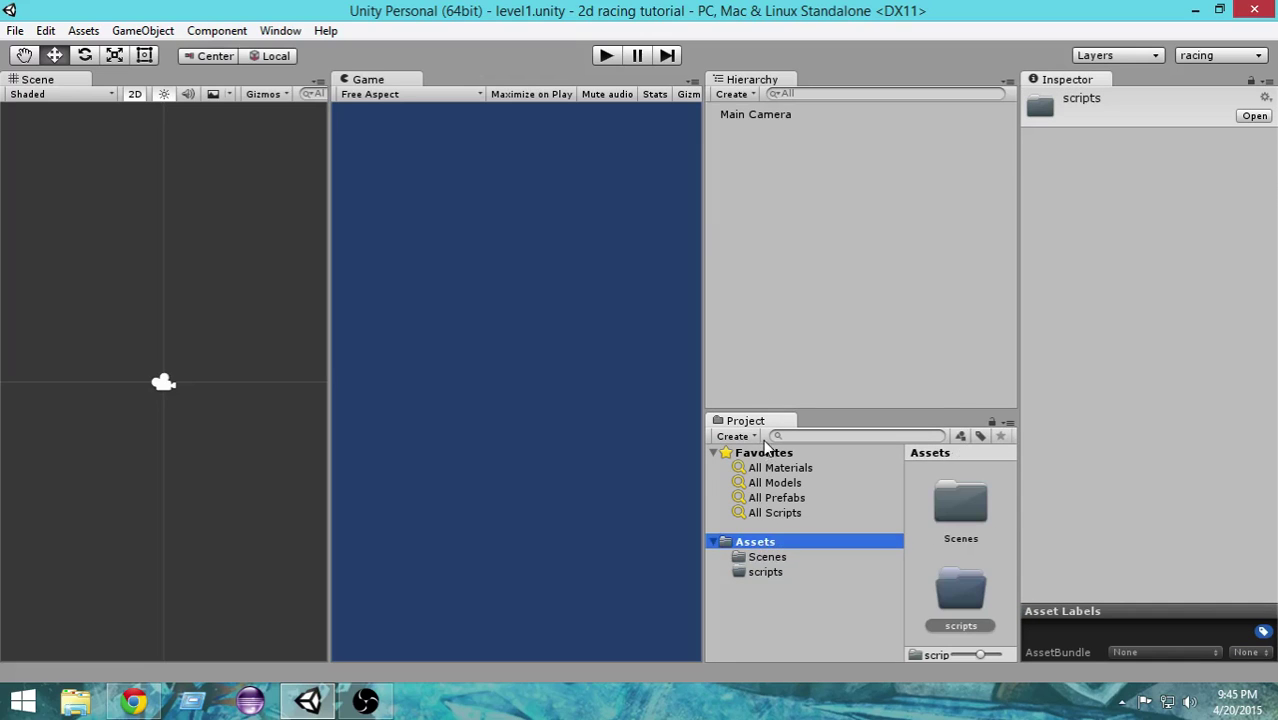
# - Create a third folder in Assets for the sprites
pyautogui.click(750, 438)
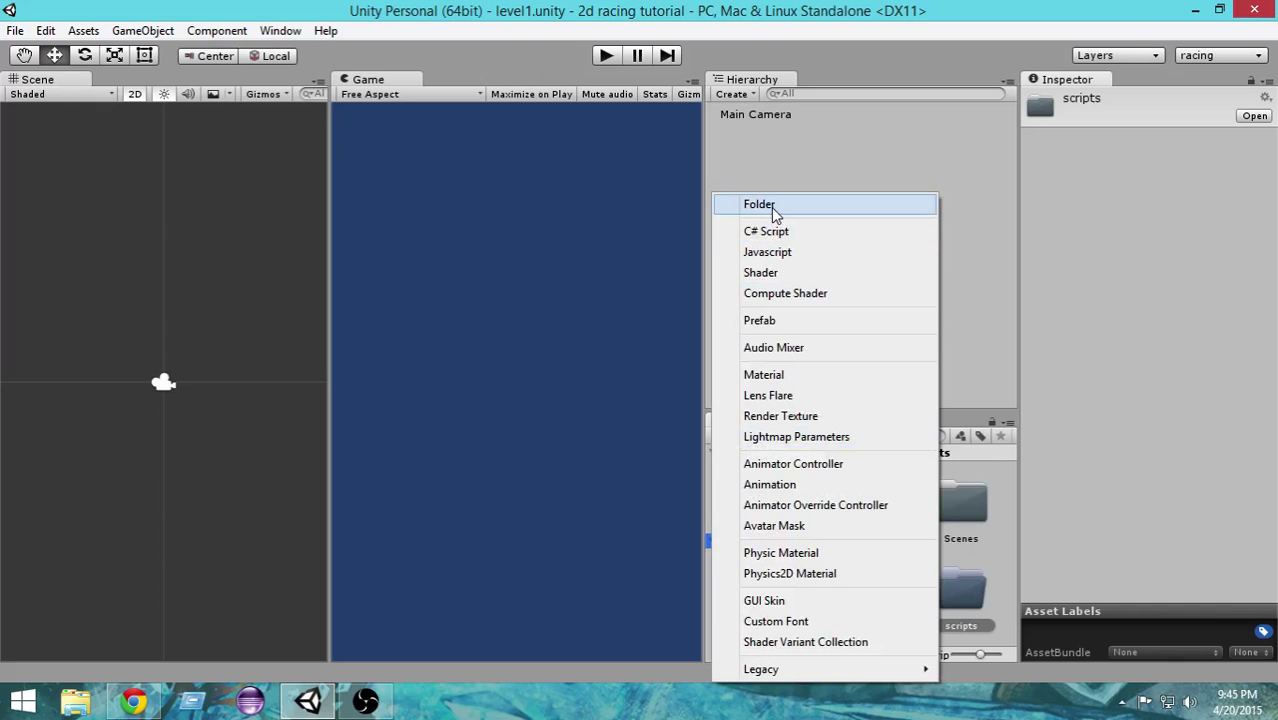
pyautogui.click(823, 205)
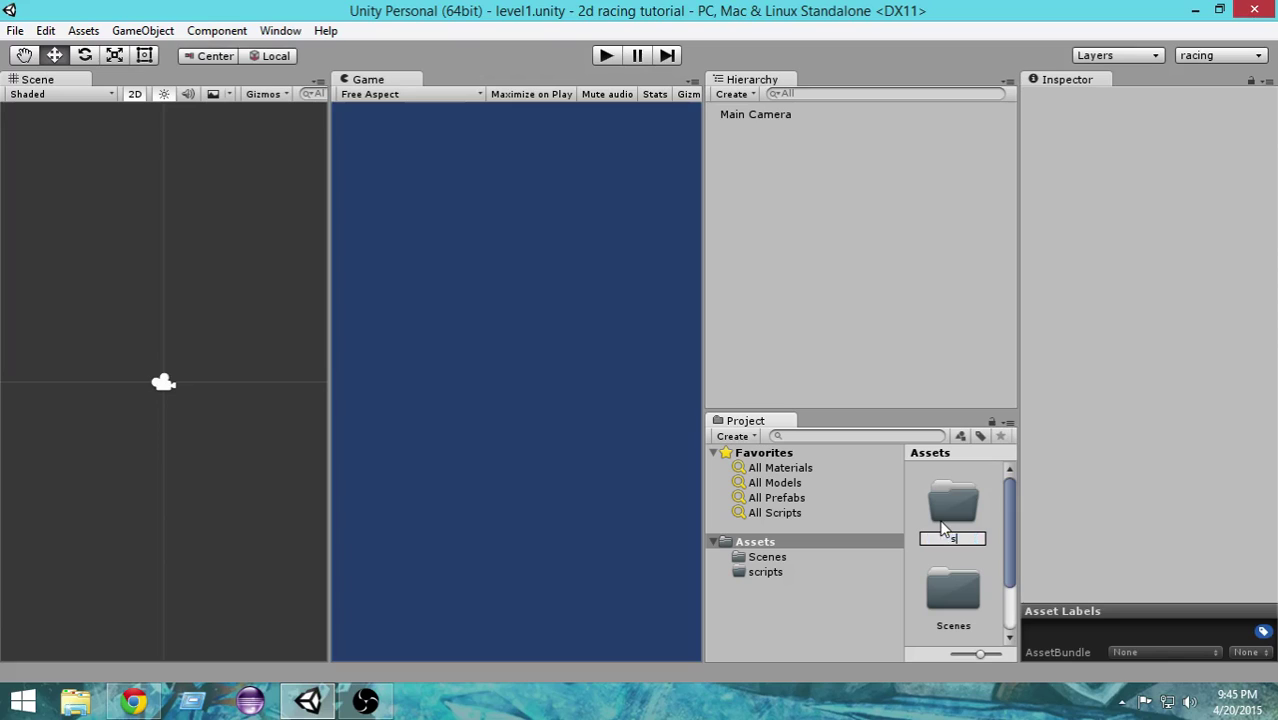
pyautogui.write('sc')
pyautogui.write('rites')
pyautogui.press('Return')
pyautogui.click(954, 522)
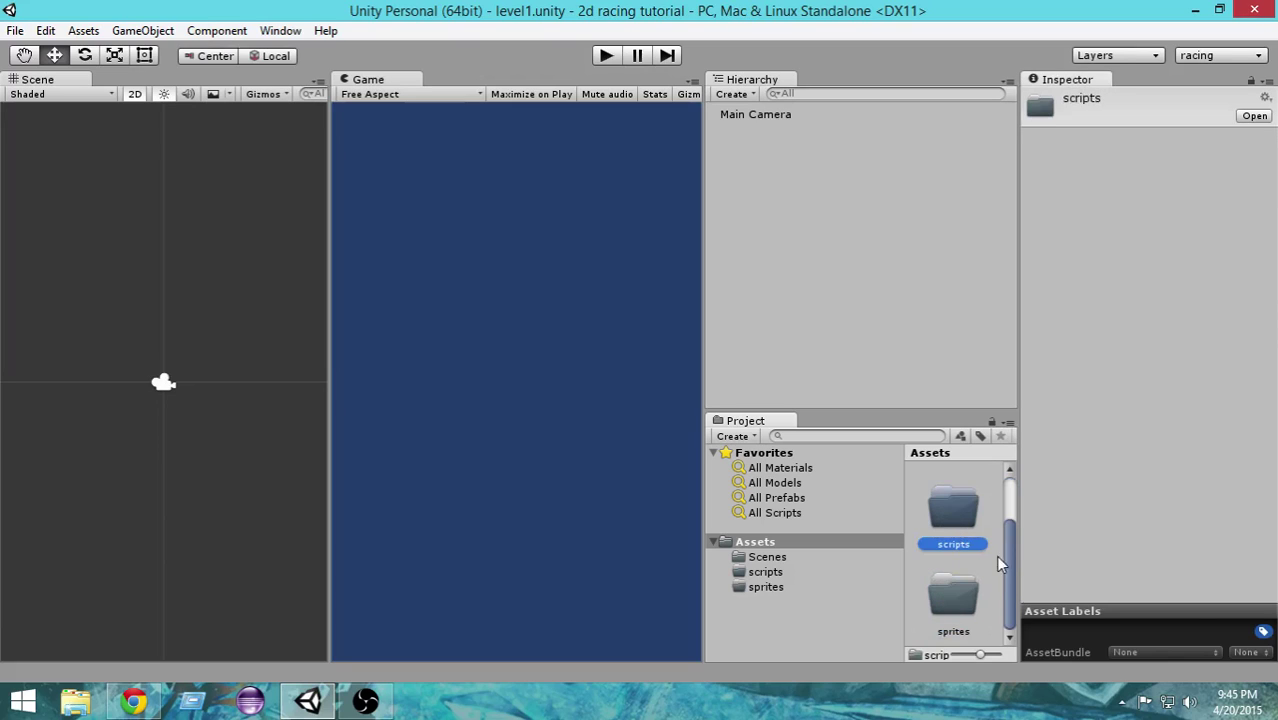
pyautogui.moveTo(1005, 579); pyautogui.dragTo(1012, 490)
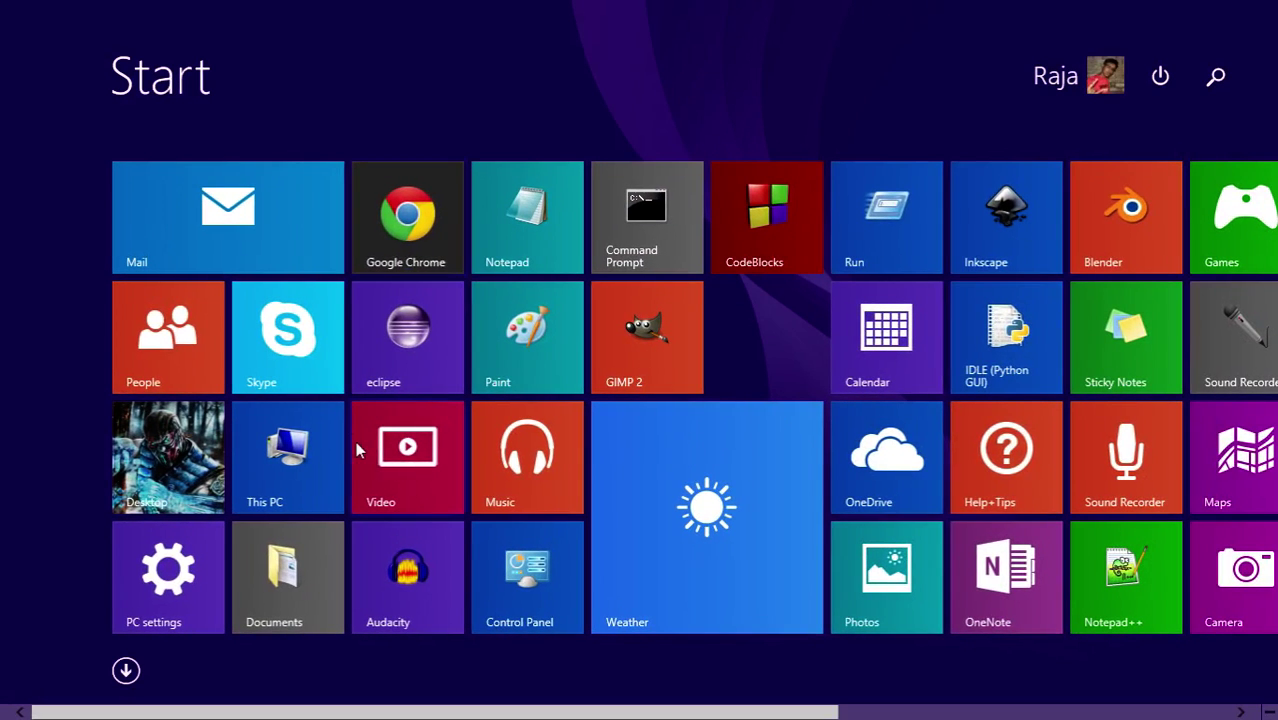
# - In File Explorer, open the Downloads\Topdown_vehicle_sprites_pack folder
pyautogui.press('super')
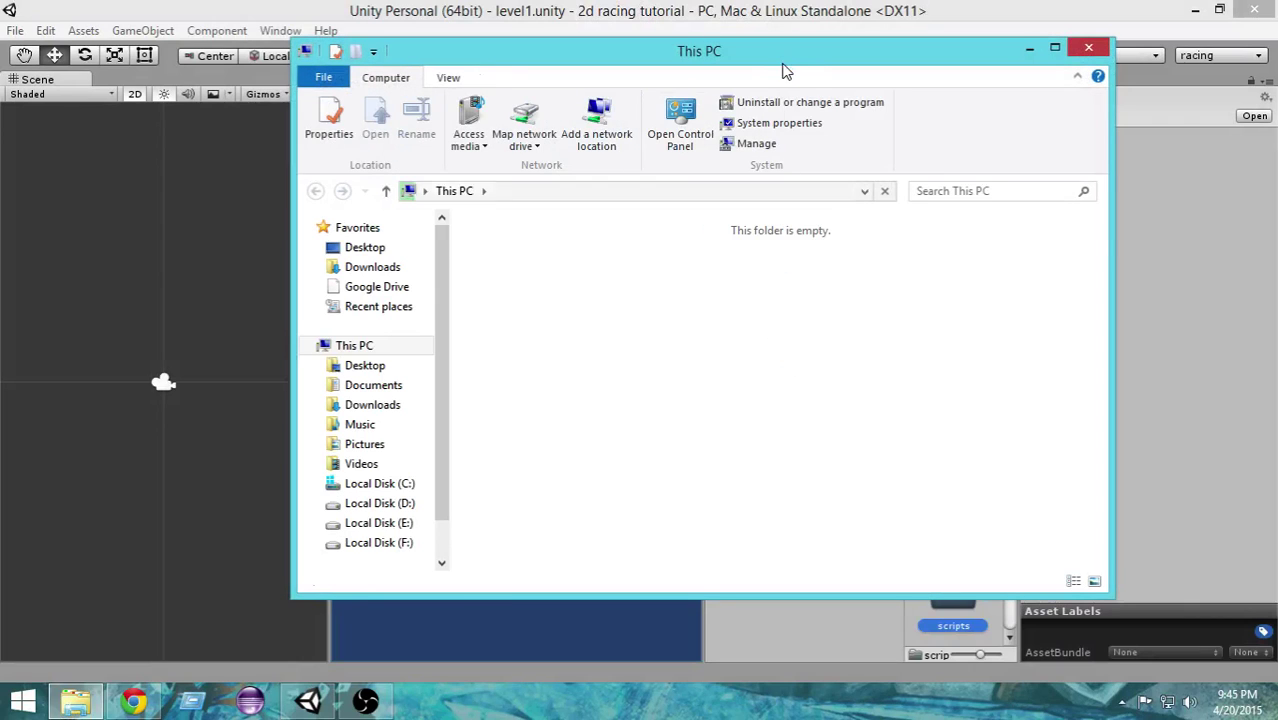
pyautogui.moveTo(785, 66); pyautogui.dragTo(742, 68)
pyautogui.click(527, 305)
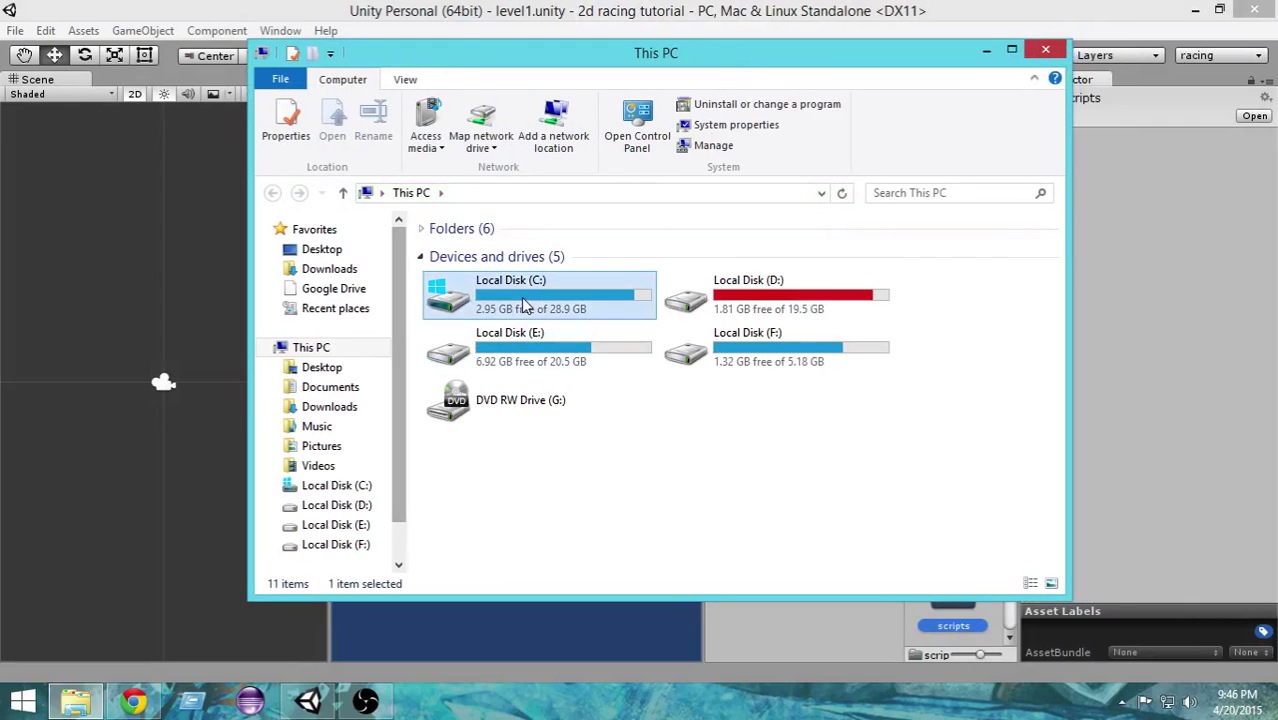
pyautogui.doubleClick(527, 305)
pyautogui.doubleClick(500, 311)
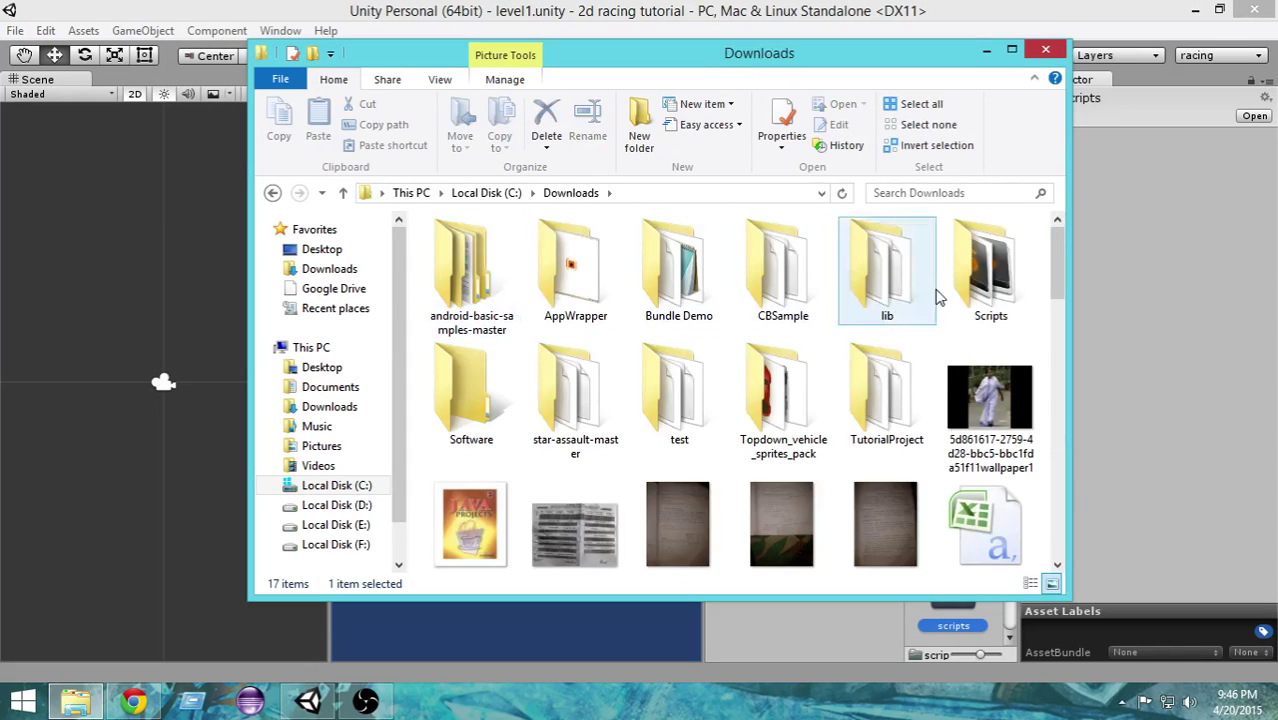
pyautogui.moveTo(1057, 290)
pyautogui.mouseDown()
pyautogui.moveTo(1071, 542)
pyautogui.moveTo(1057, 308)
pyautogui.mouseUp()
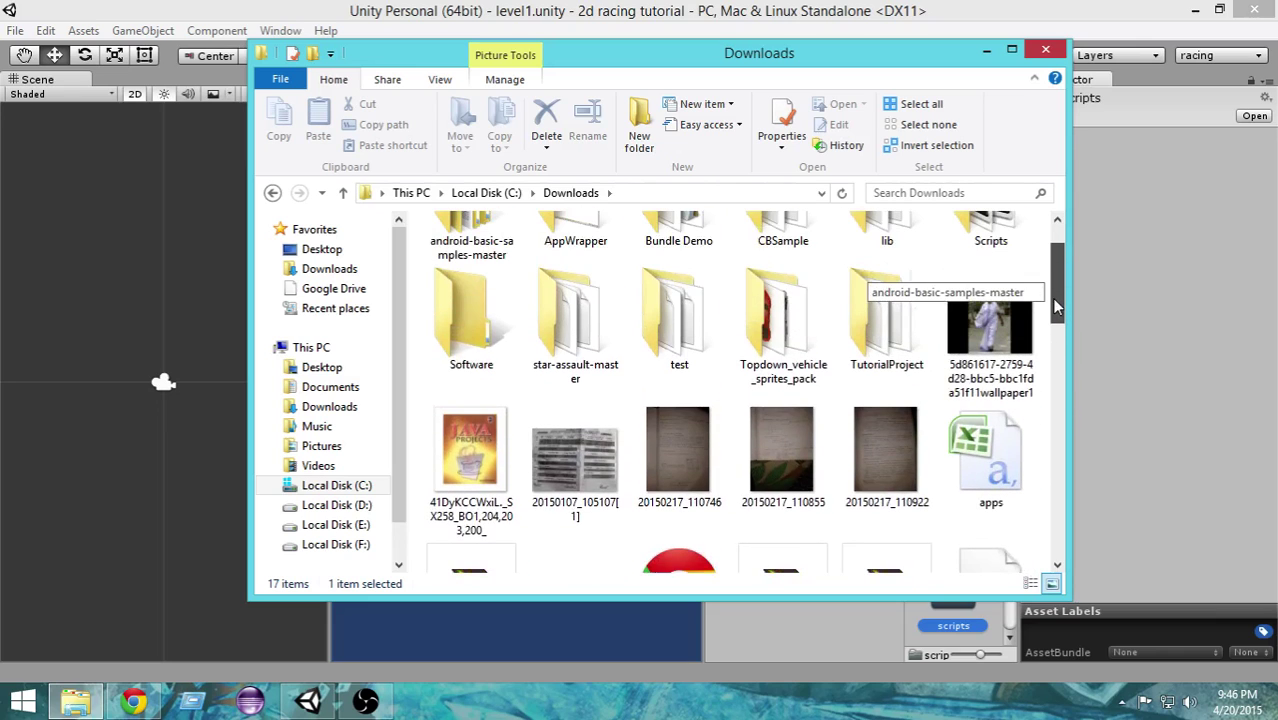
pyautogui.doubleClick(805, 350)
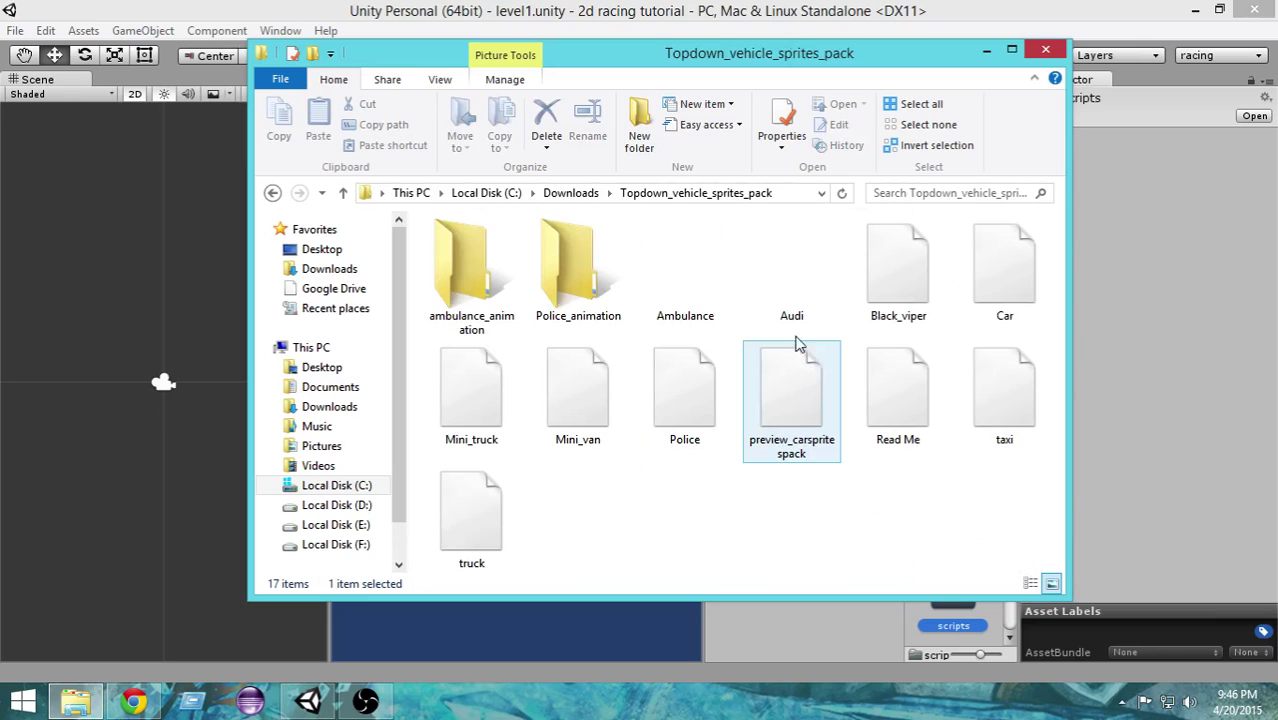
pyautogui.moveTo(800, 78); pyautogui.dragTo(727, 74)
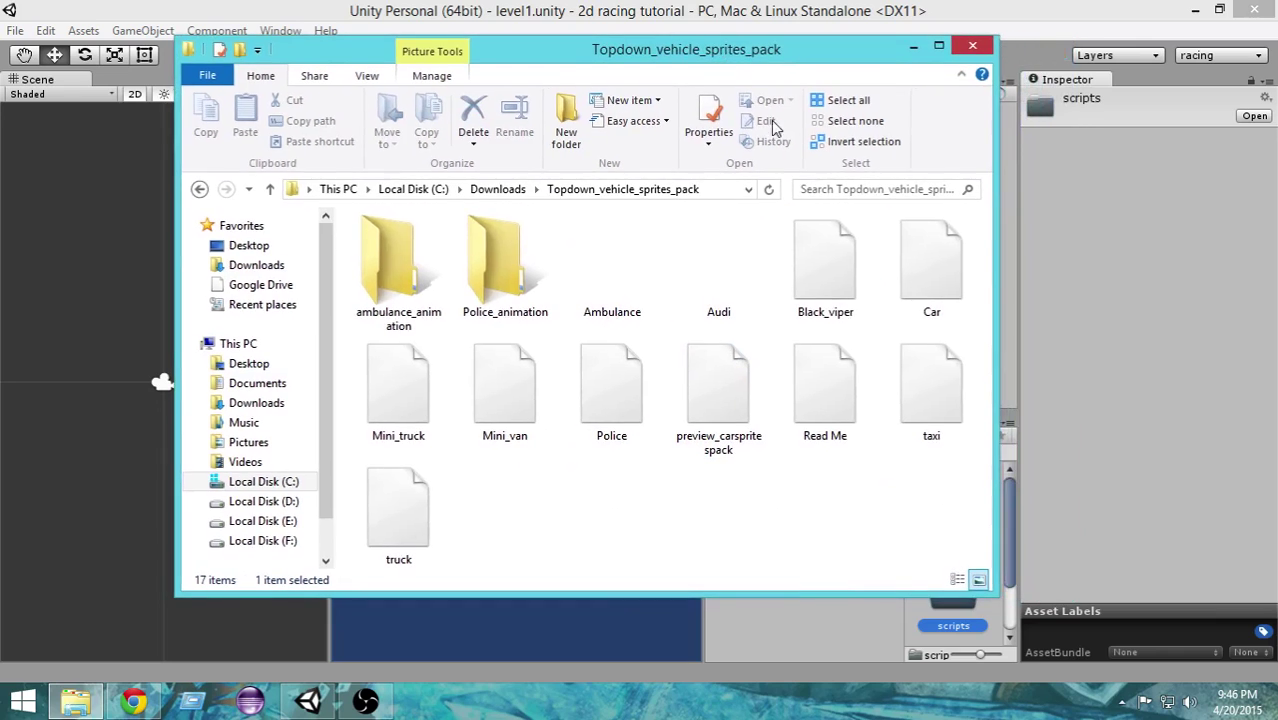
# - Preview the Black_viper car image in Photo Viewer, then close it
pyautogui.click(201, 191)
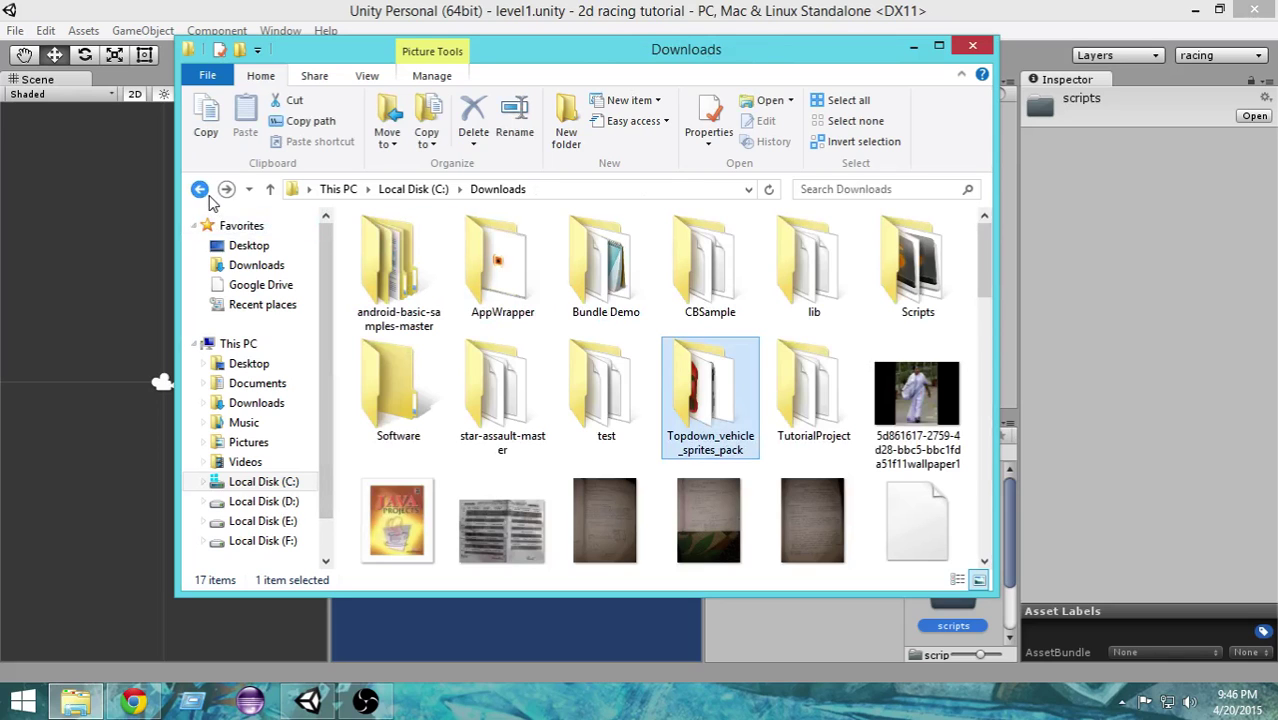
pyautogui.click(226, 189)
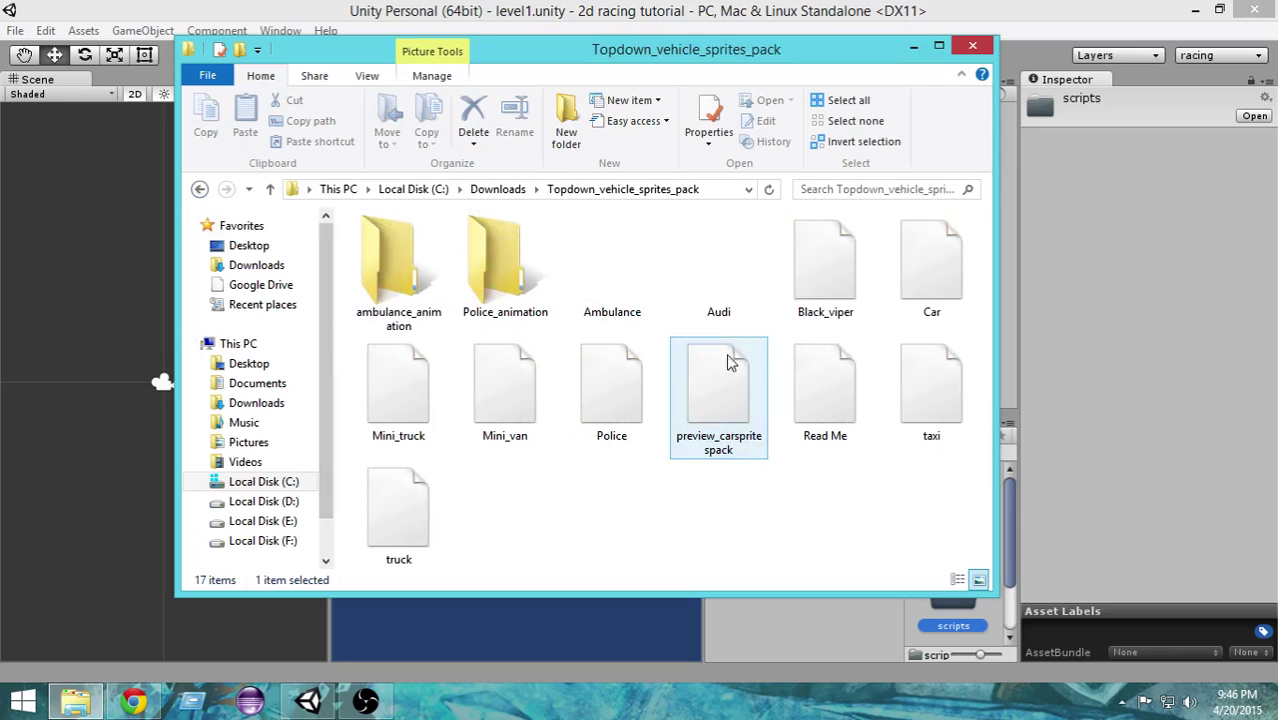
pyautogui.click(199, 190)
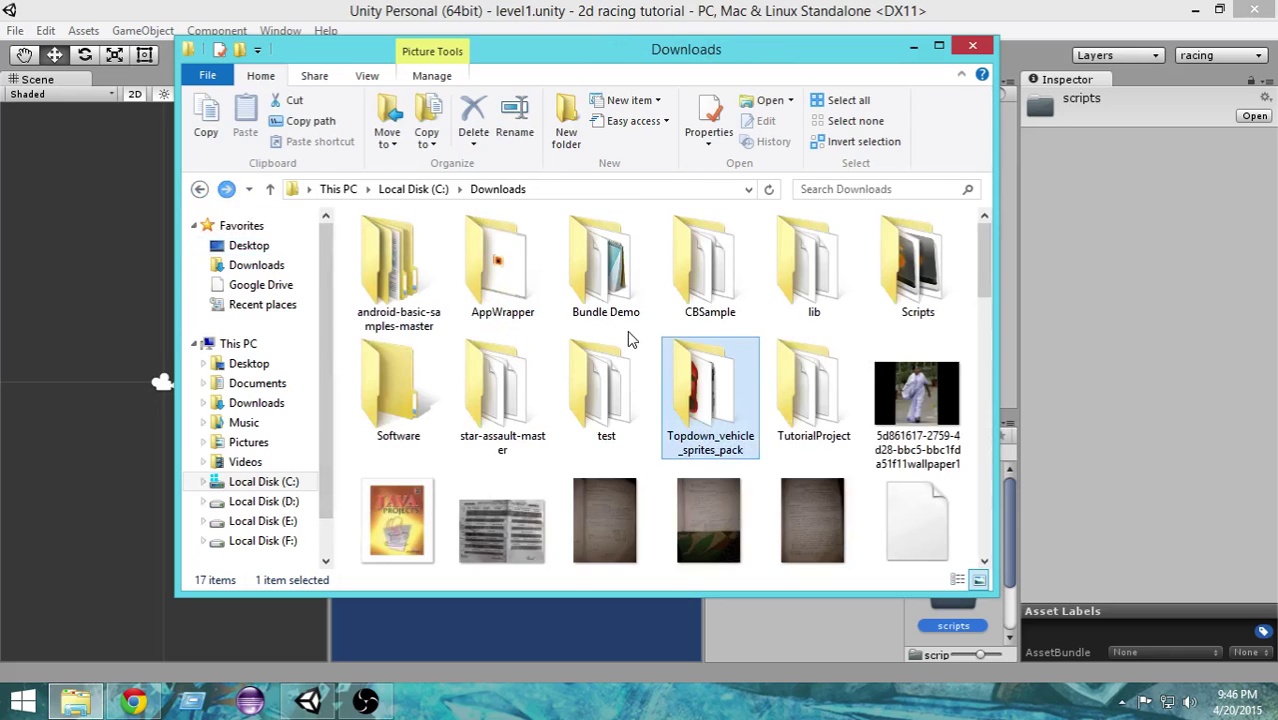
pyautogui.doubleClick(740, 380)
pyautogui.click(818, 312)
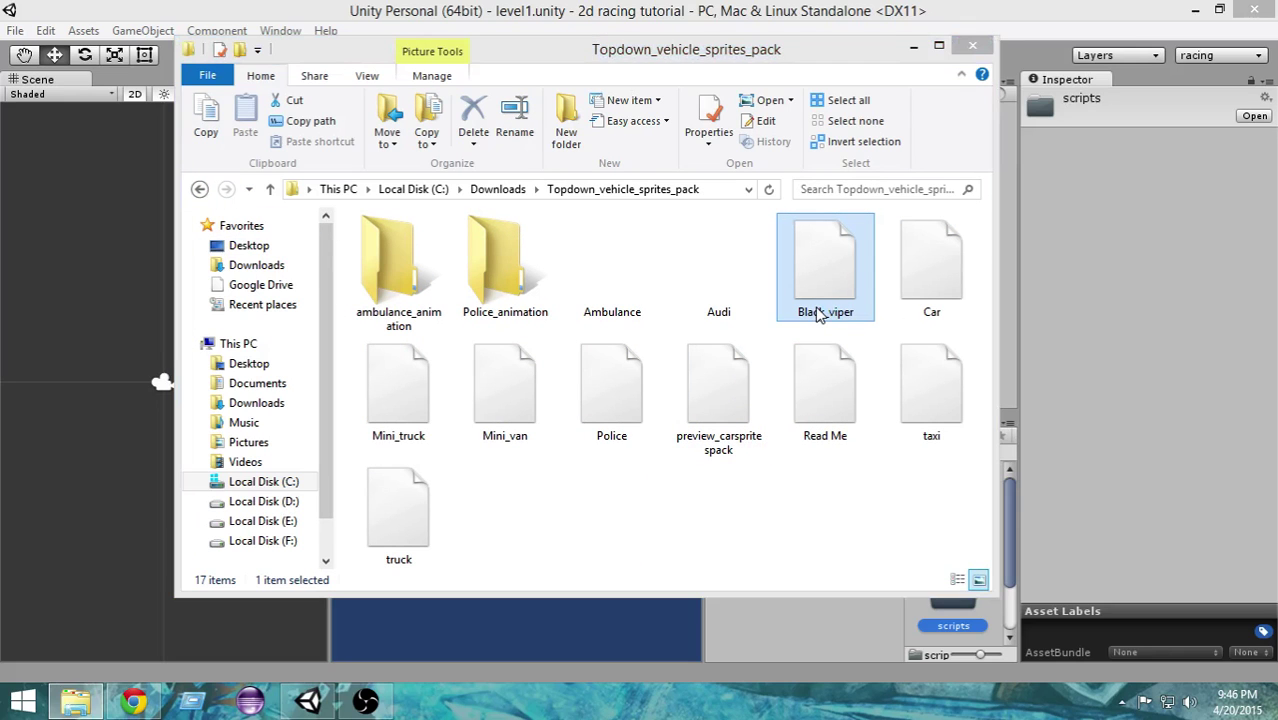
pyautogui.doubleClick(818, 312)
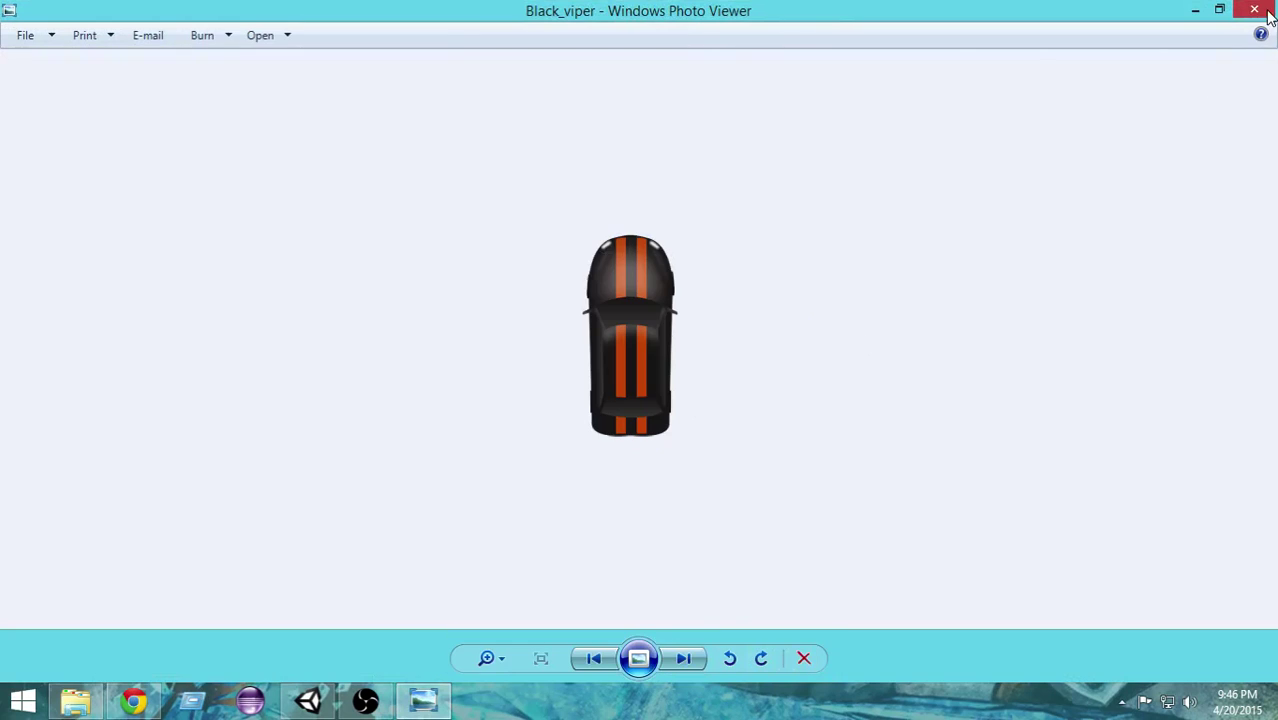
pyautogui.click(1266, 9)
# - Drag the Black_viper and Audi images from Explorer onto Assets/sprites, then close Explorer
pyautogui.moveTo(748, 55); pyautogui.dragTo(413, 100)
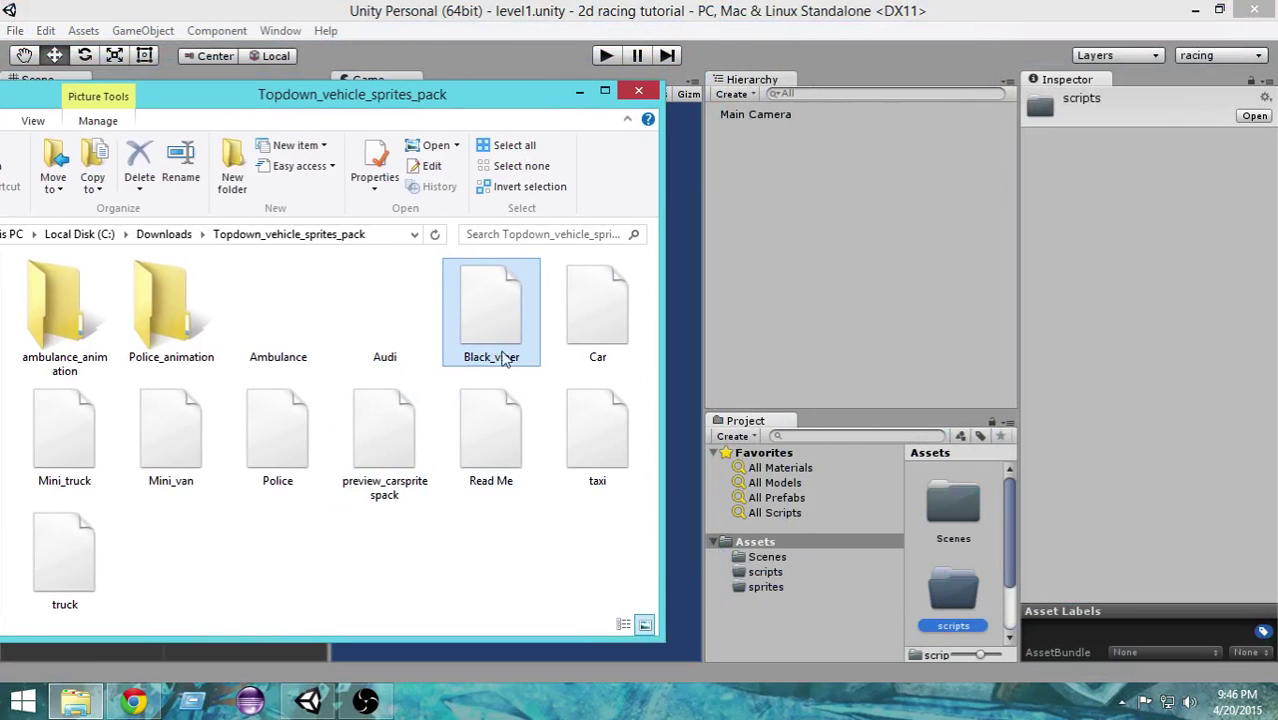
pyautogui.moveTo(684, 503); pyautogui.dragTo(778, 587)
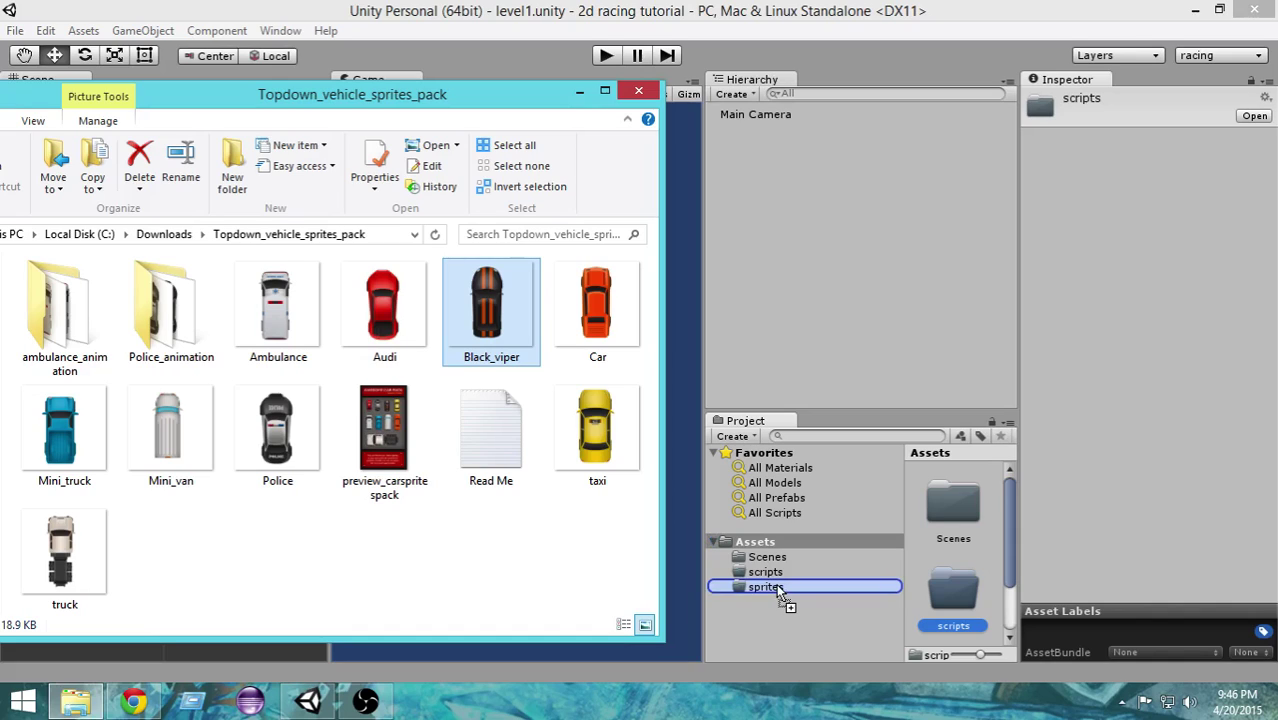
pyautogui.moveTo(780, 590); pyautogui.dragTo(779, 590)
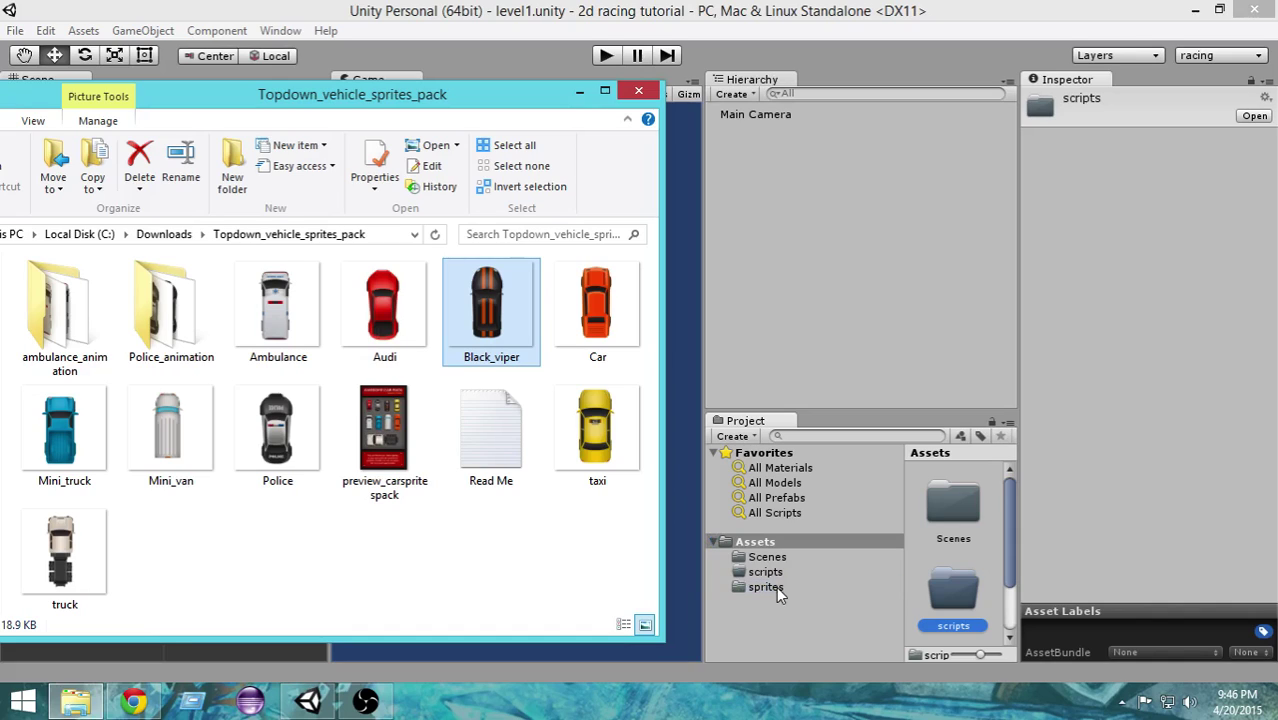
pyautogui.click(776, 587)
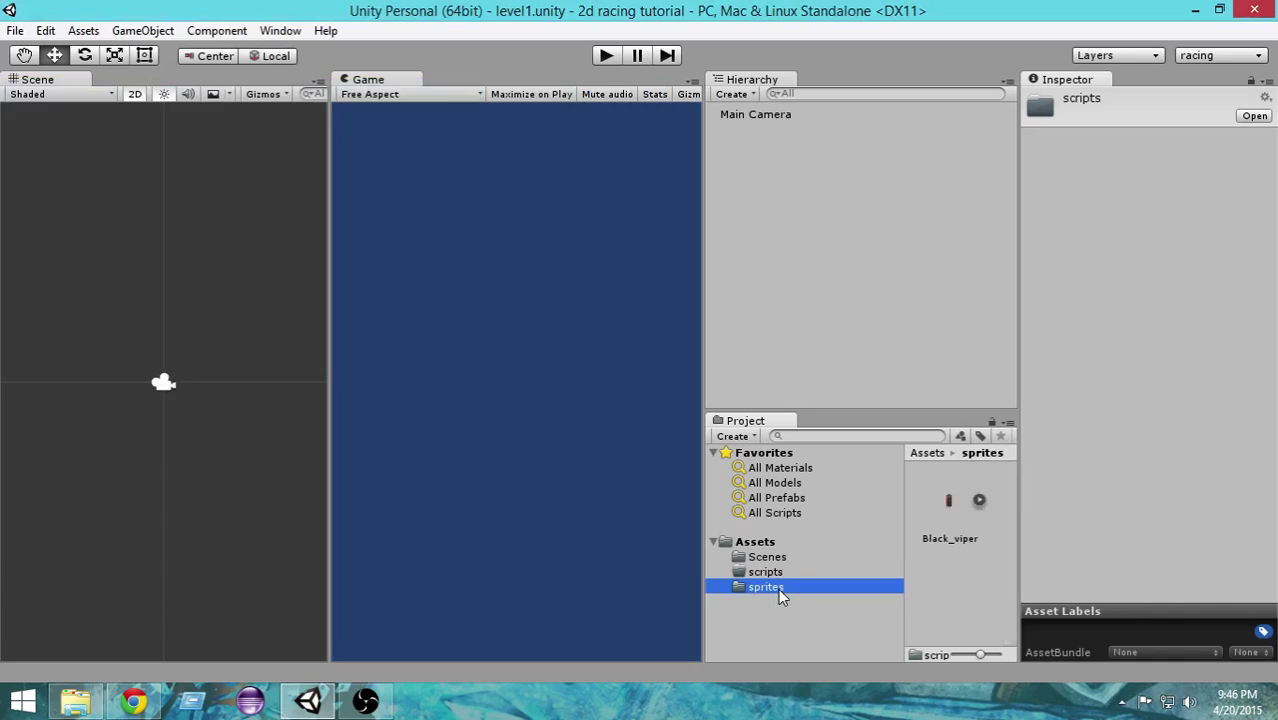
pyautogui.click(75, 701)
pyautogui.click(398, 340)
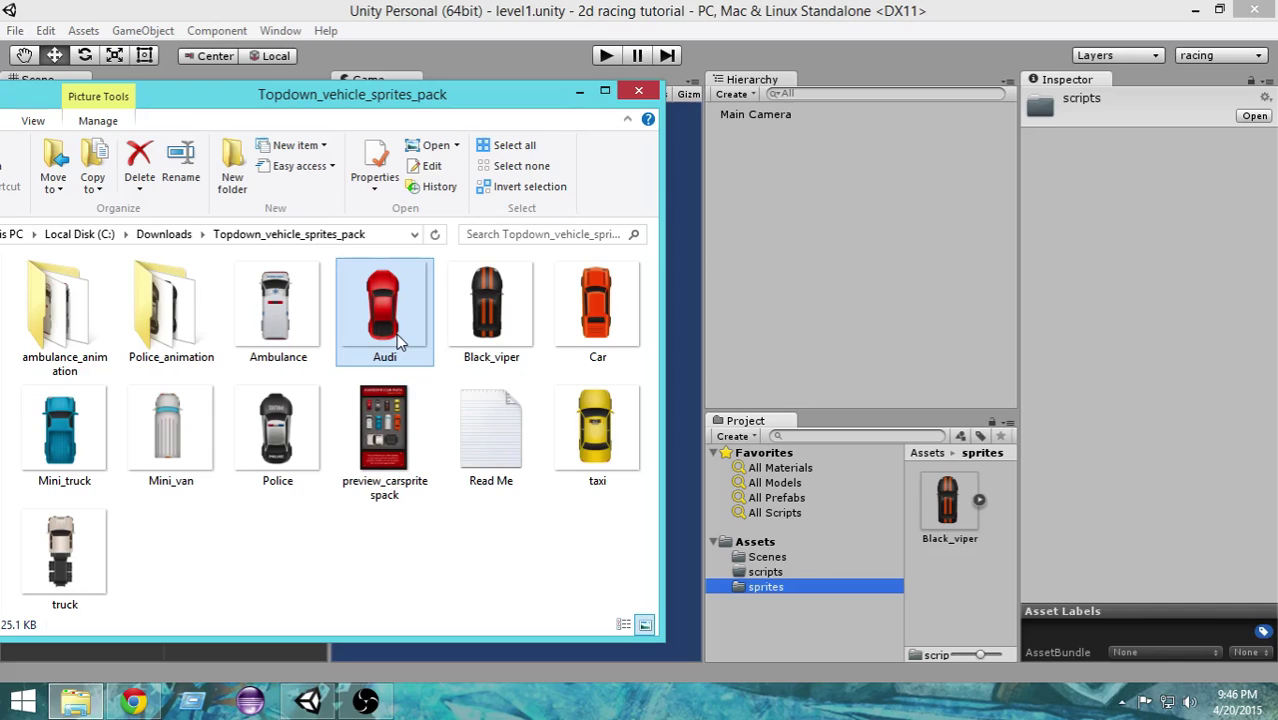
pyautogui.moveTo(398, 340); pyautogui.dragTo(775, 588)
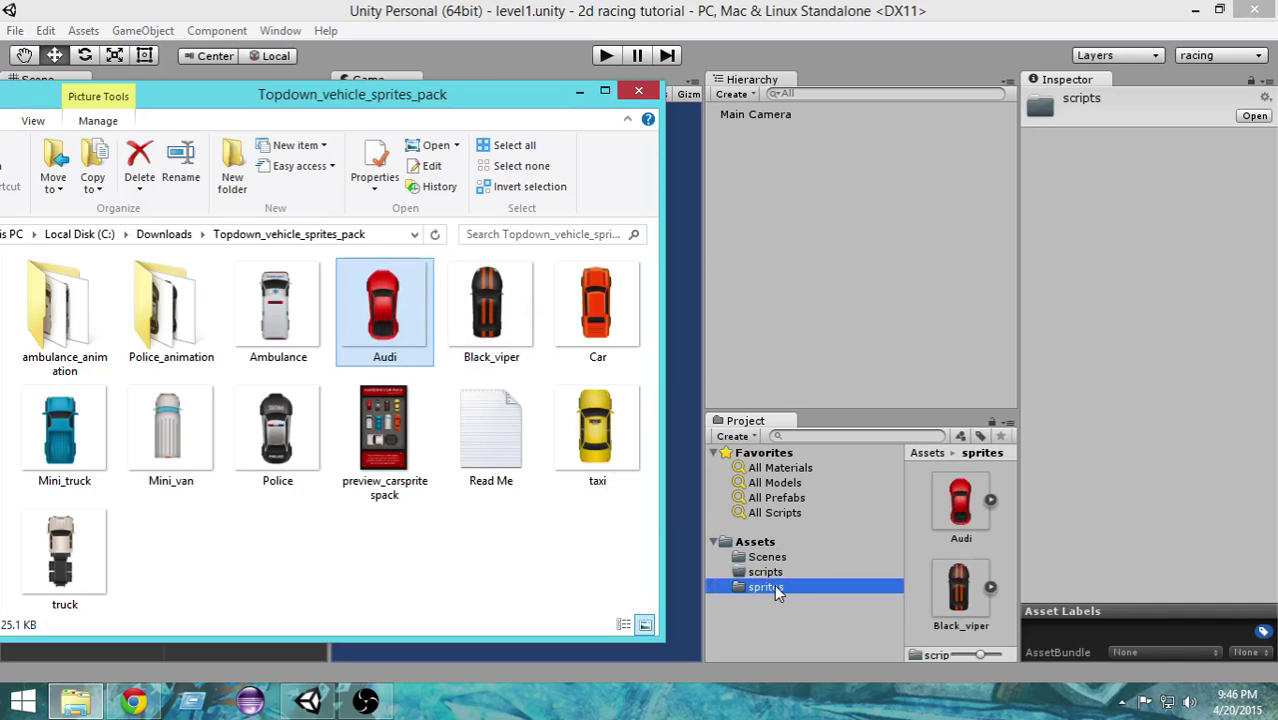
pyautogui.click(638, 91)
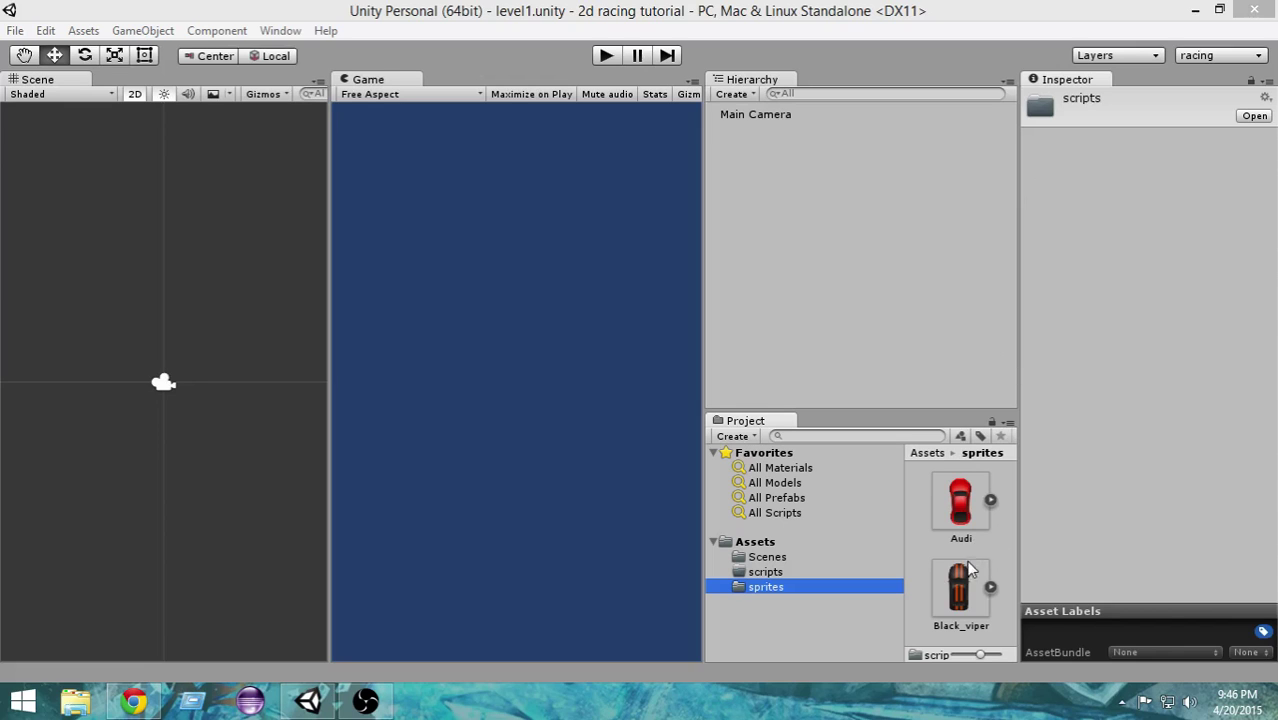
# - Drop the Audi sprite into the scene, reset its transform, and move it down to Y -2.69
pyautogui.click(962, 519)
pyautogui.click(209, 518)
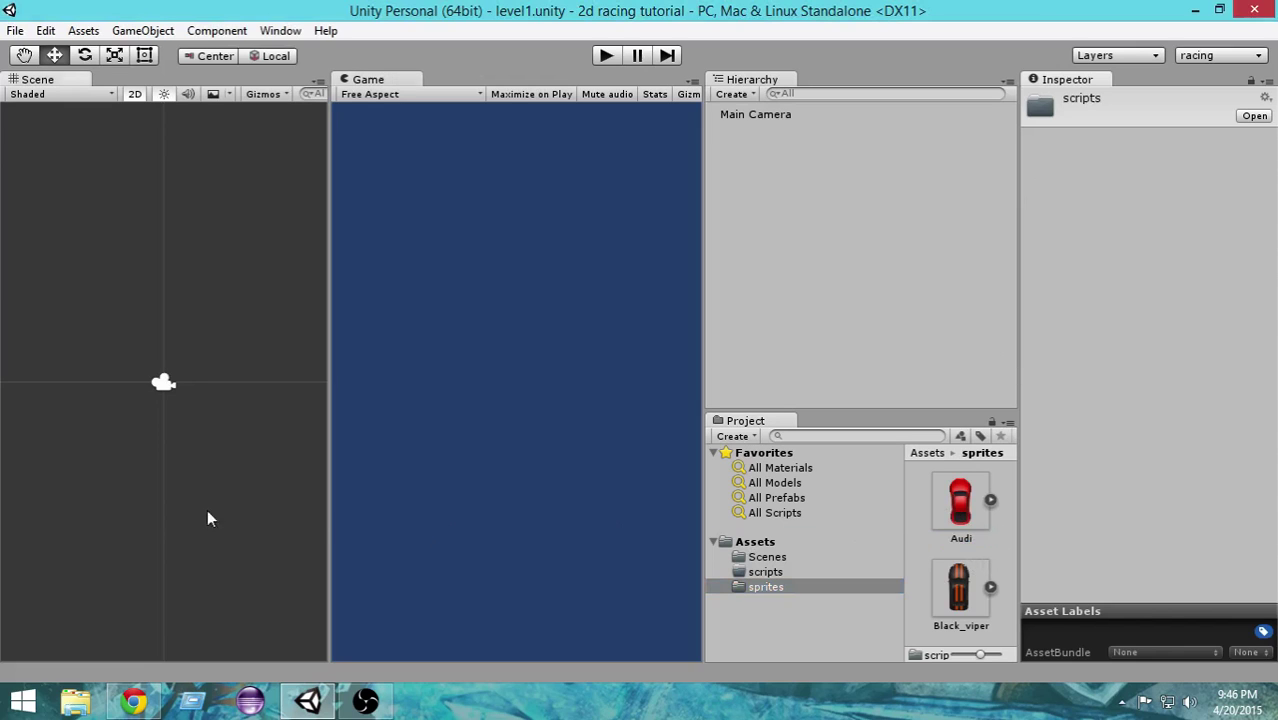
pyautogui.moveTo(160, 508); pyautogui.dragTo(159, 507)
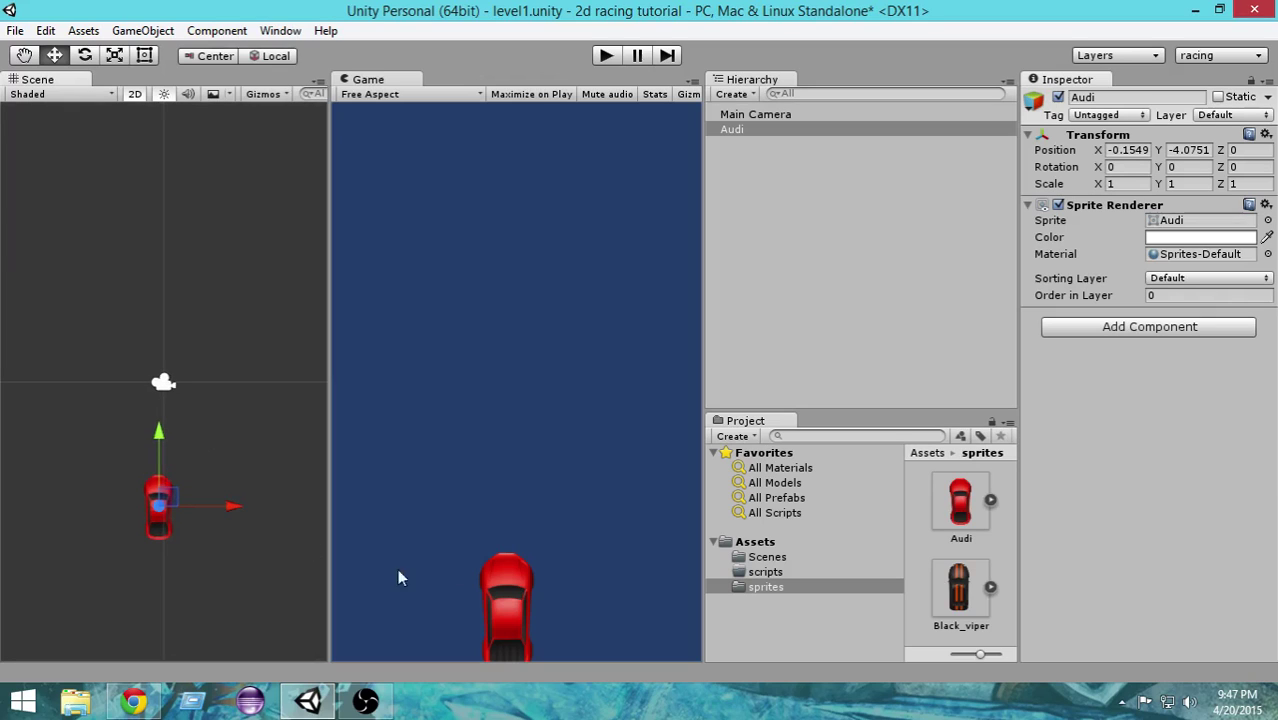
pyautogui.moveTo(146, 431); pyautogui.dragTo(147, 414)
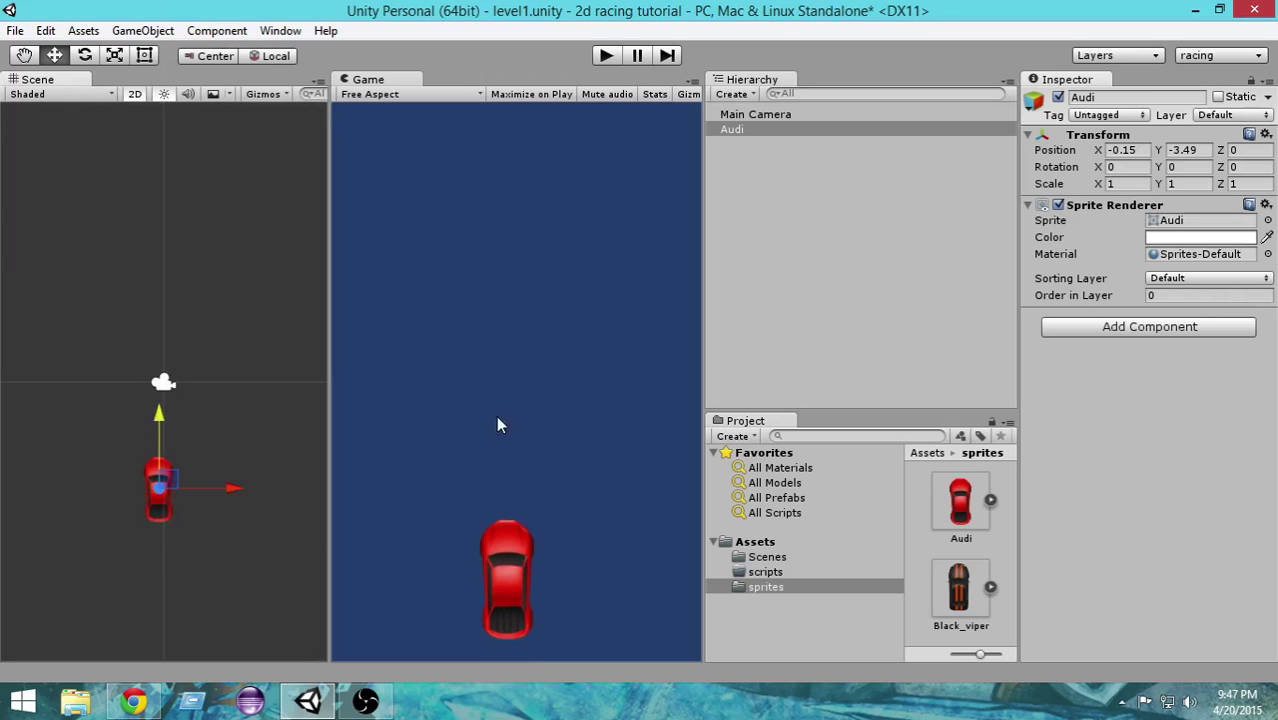
pyautogui.click(1265, 134)
pyautogui.click(1244, 155)
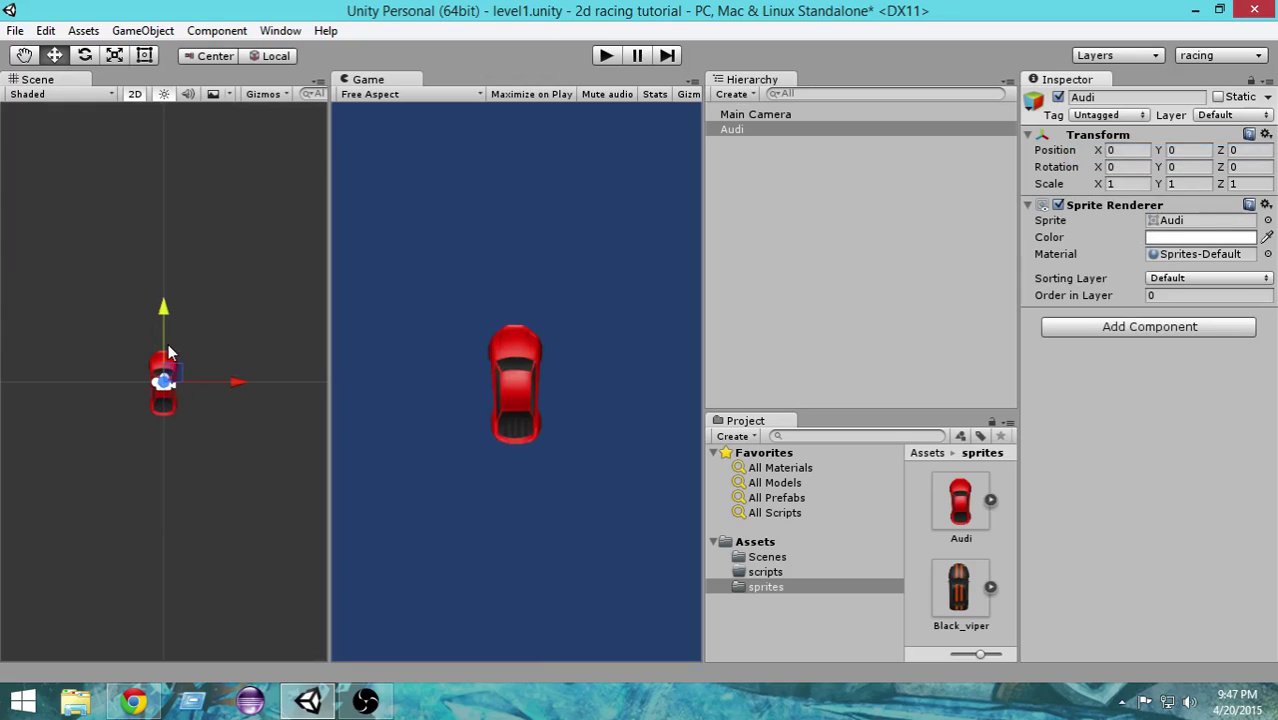
pyautogui.moveTo(162, 312); pyautogui.dragTo(176, 392)
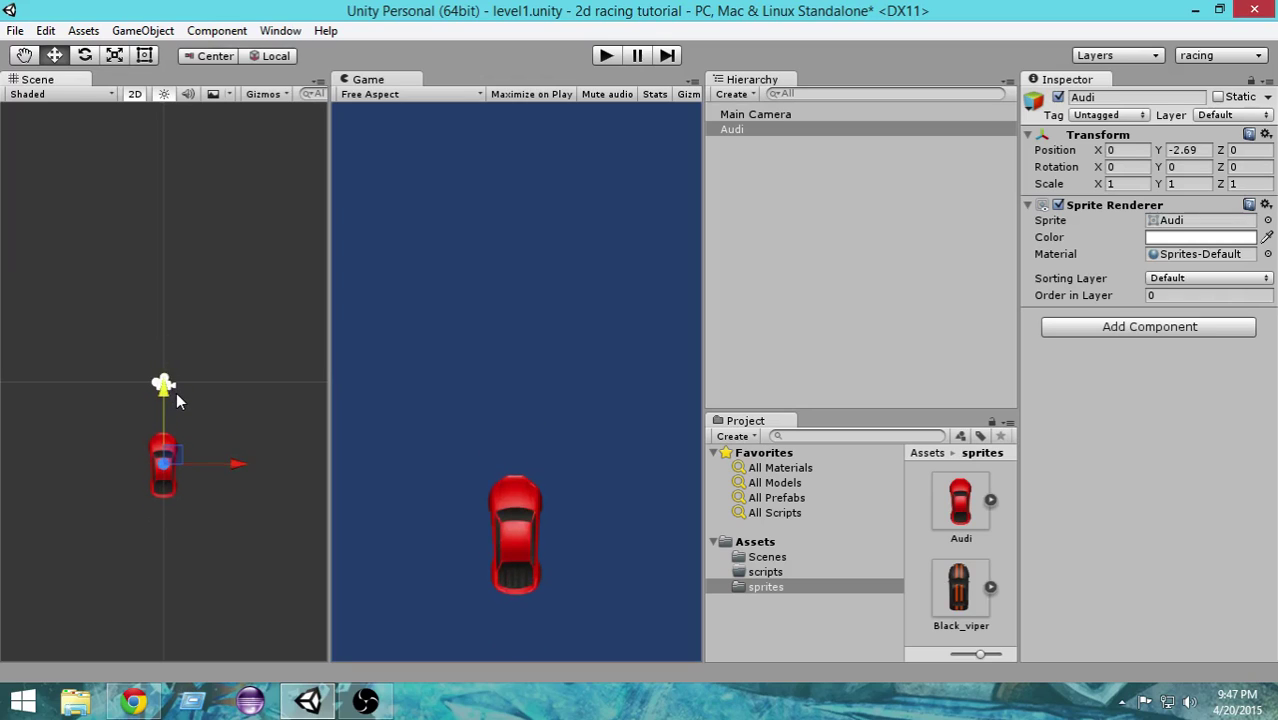
# - Zoom in and scale the car with the Rect tool to about 0.64 by 0.67
pyautogui.scroll(3, 168, 467)
pyautogui.scroll(2, 170, 455)
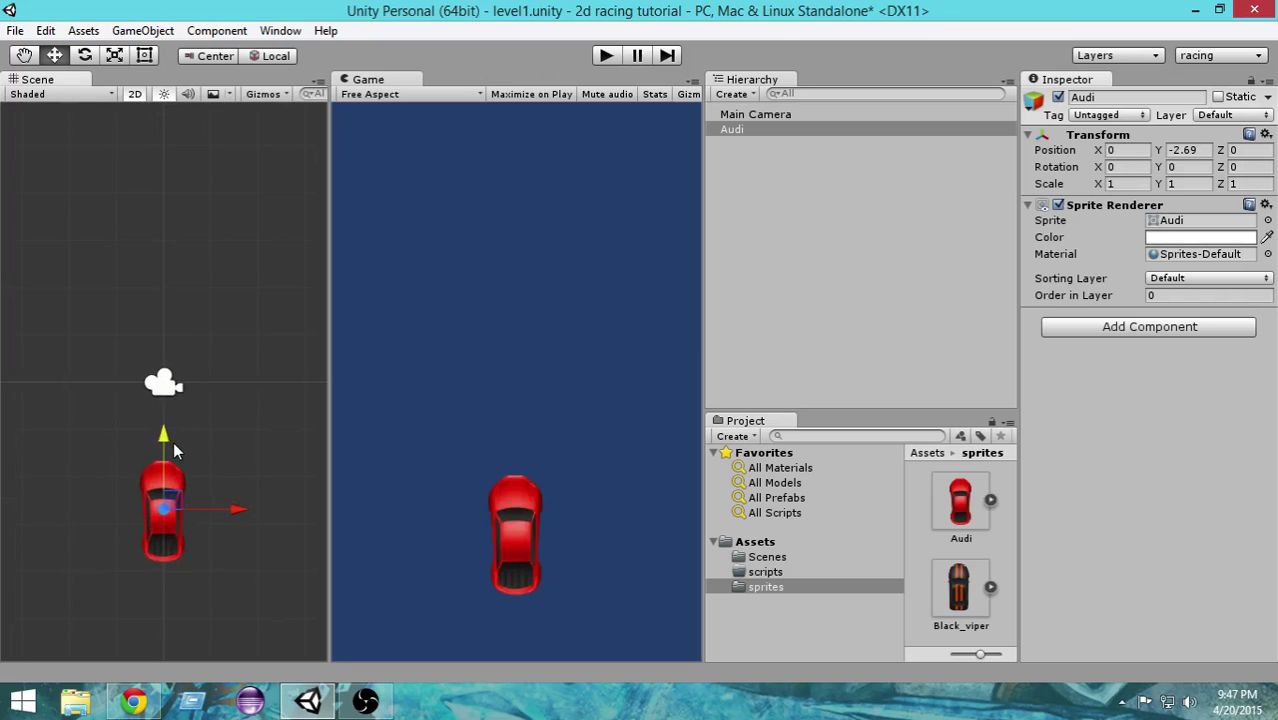
pyautogui.scroll(2, 173, 446)
pyautogui.scroll(2, 173, 443)
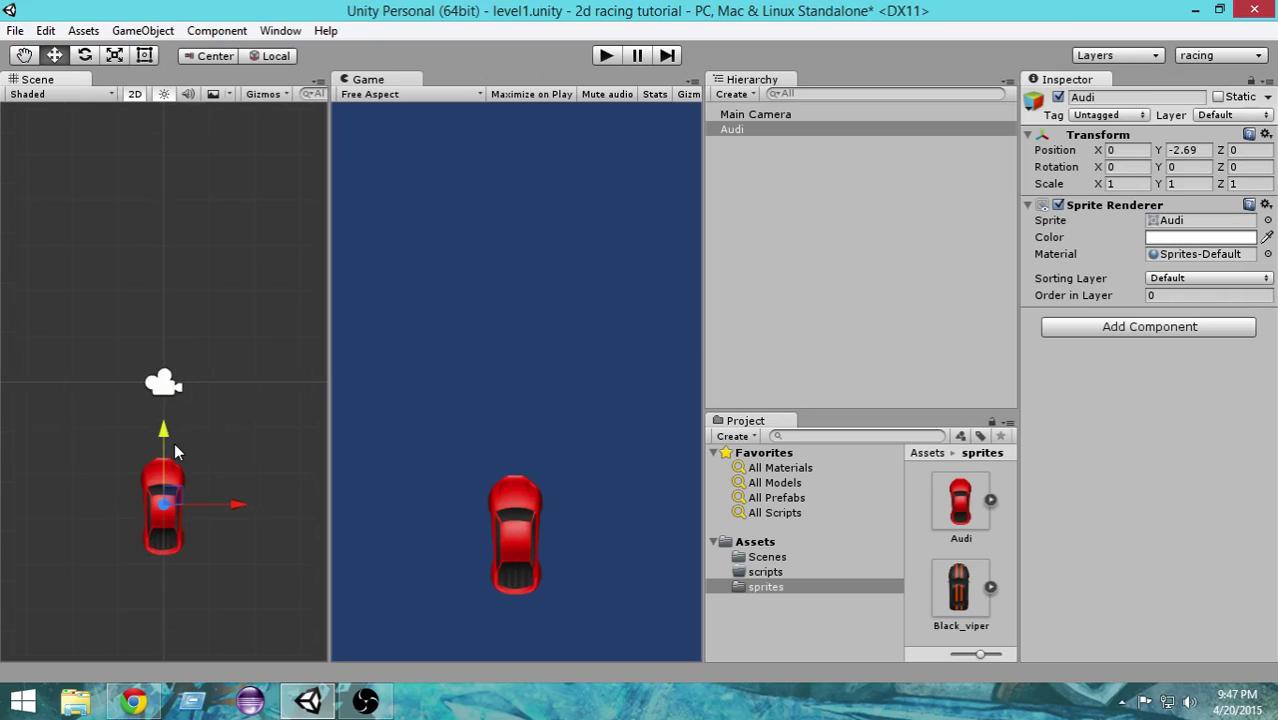
pyautogui.click(144, 55)
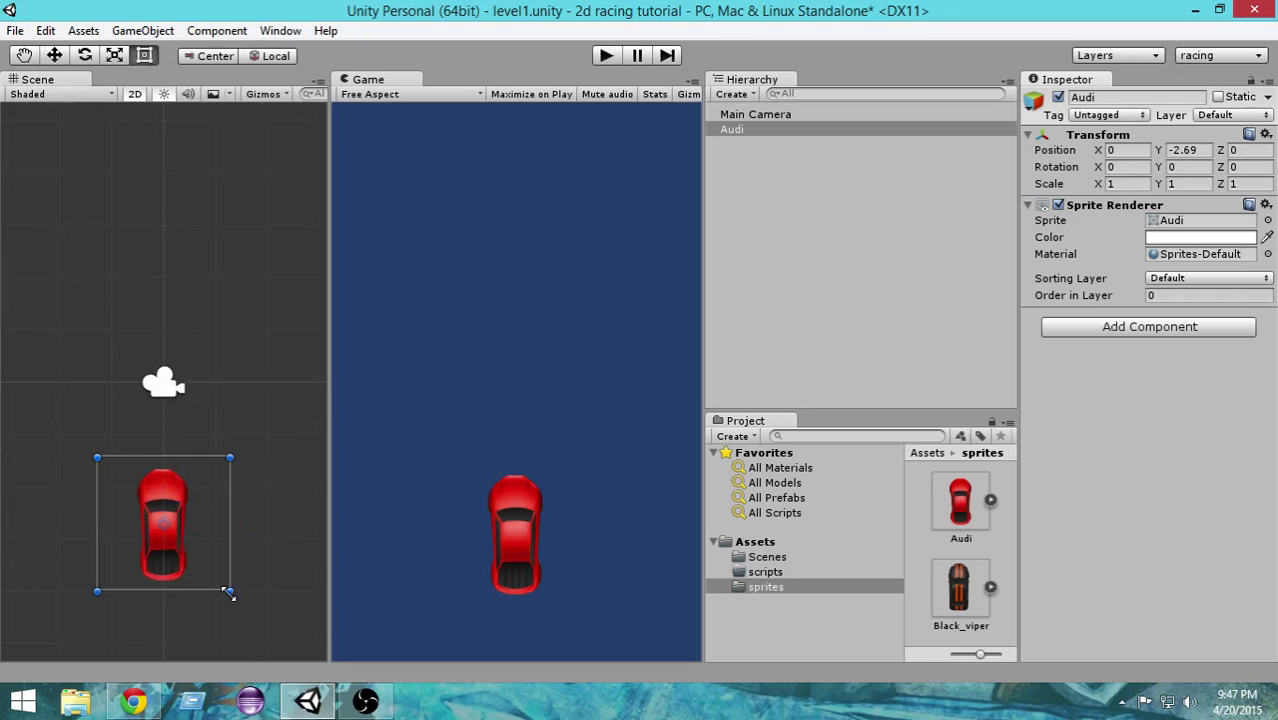
pyautogui.moveTo(229, 593); pyautogui.dragTo(192, 562)
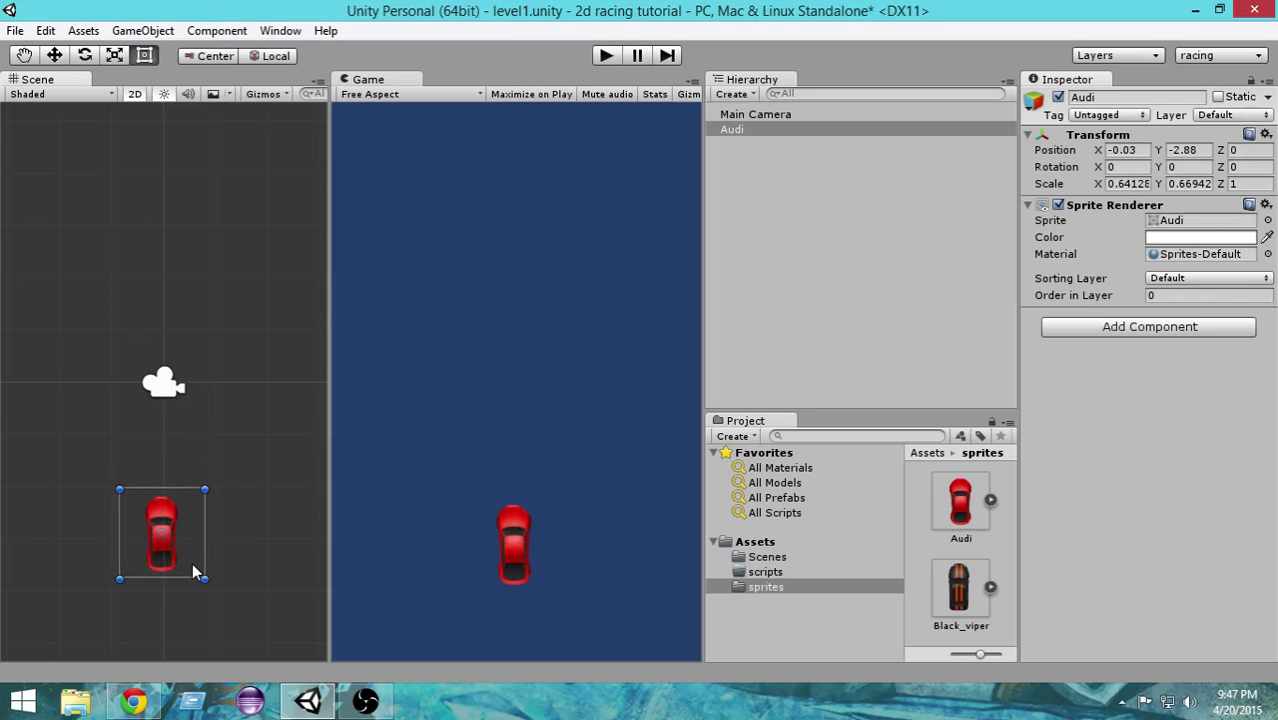
# - Deselect the Audi car and check the Scenes, scripts and sprites folders' contents
pyautogui.click(748, 358)
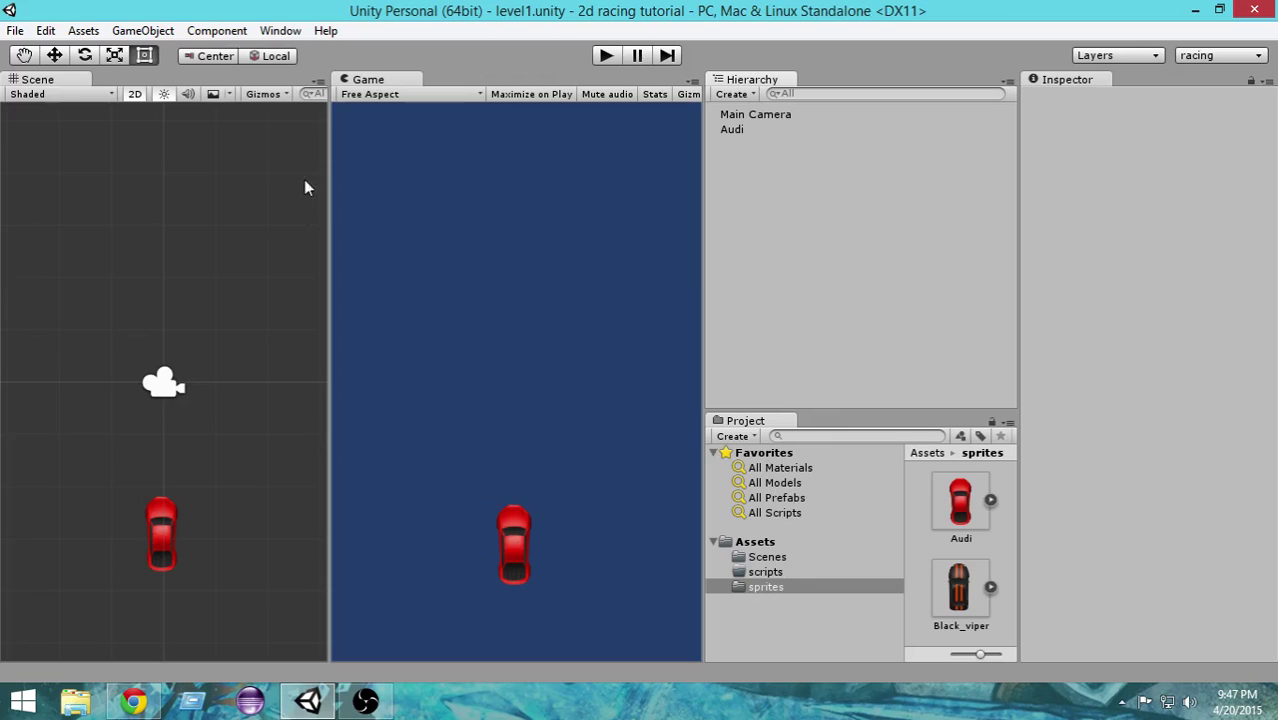
pyautogui.click(779, 572)
pyautogui.click(780, 587)
pyautogui.click(779, 557)
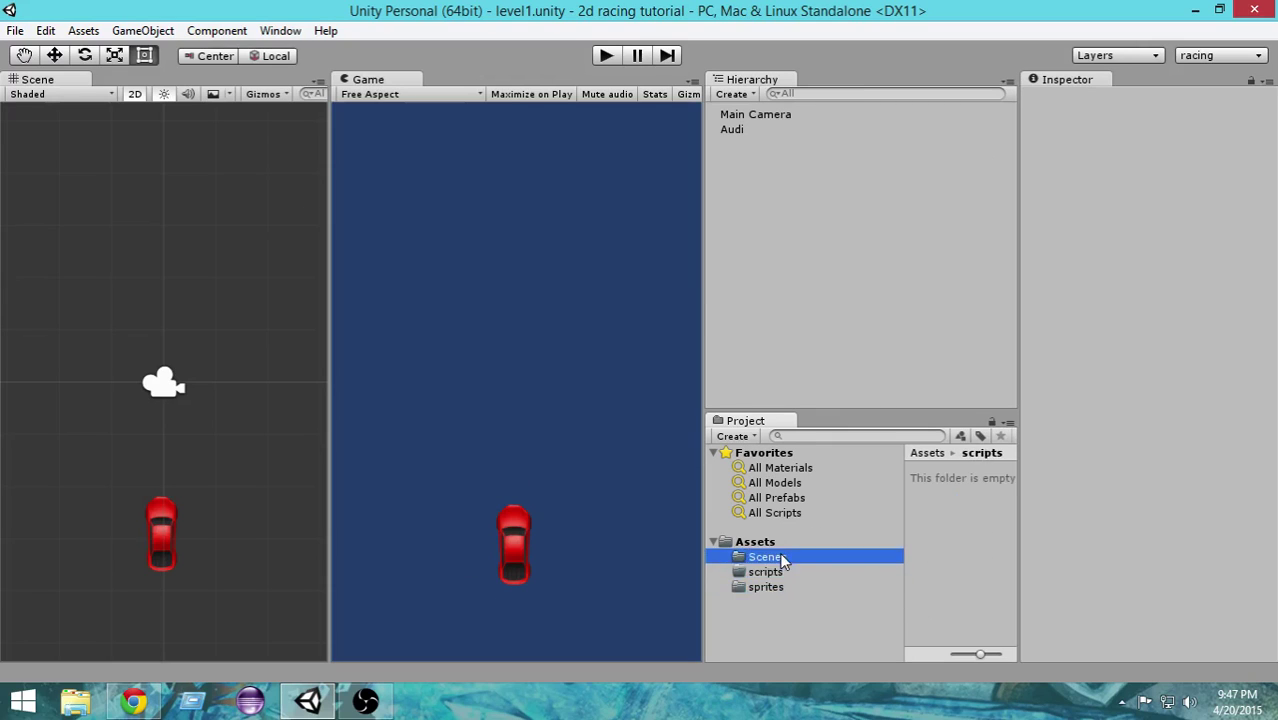
pyautogui.click(779, 572)
pyautogui.click(781, 587)
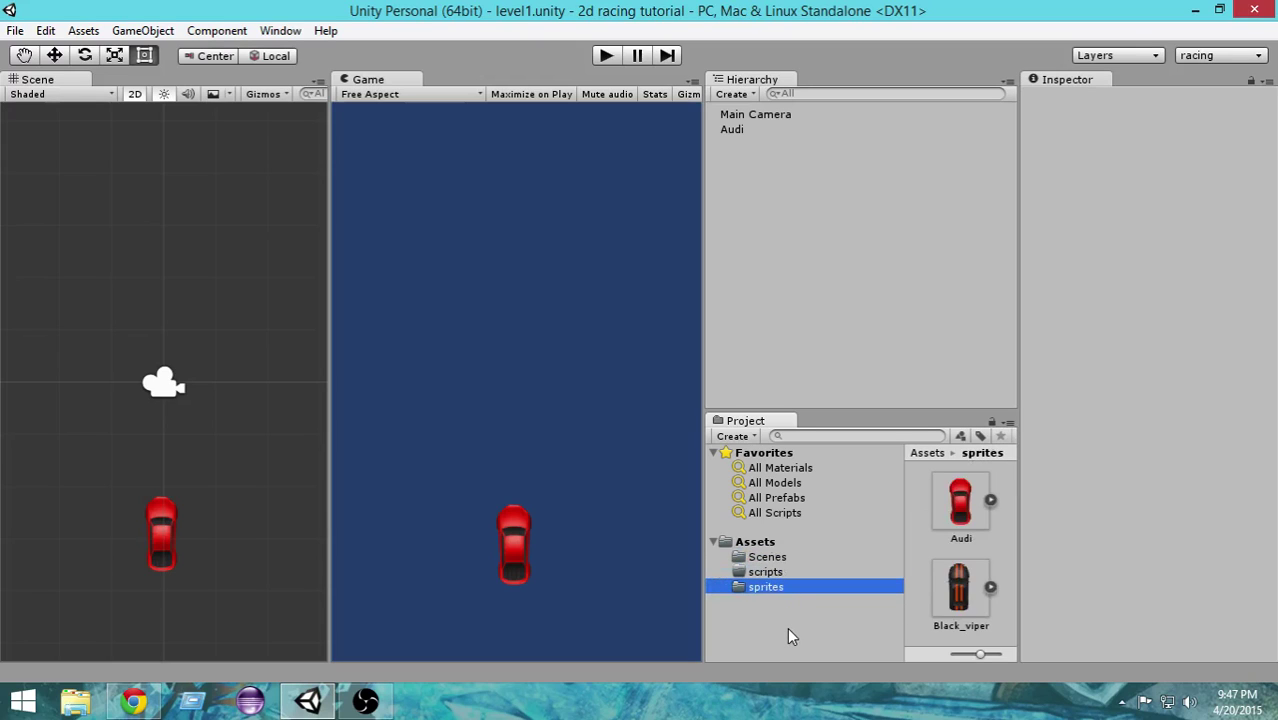